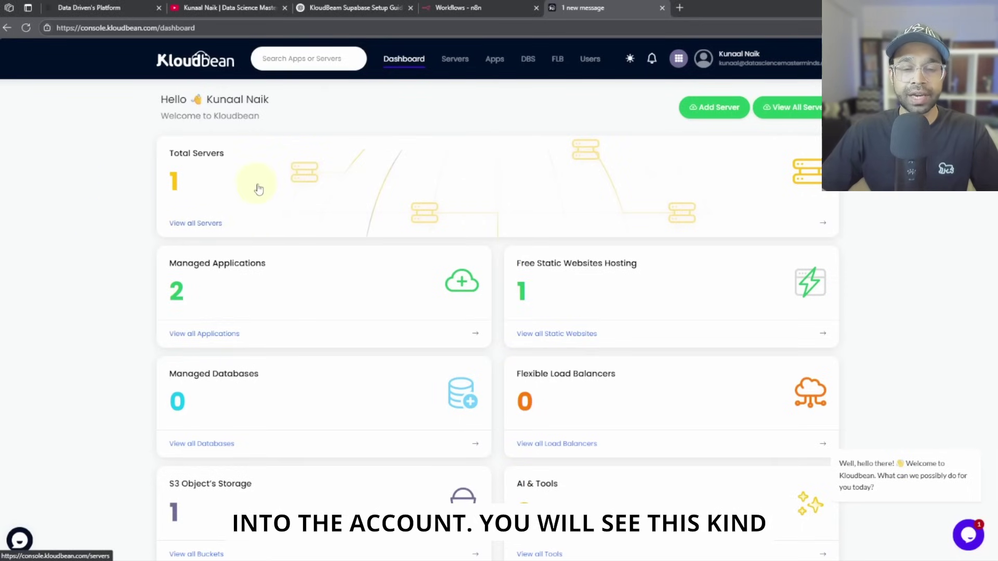
scroll(173, 281, "down", 5)
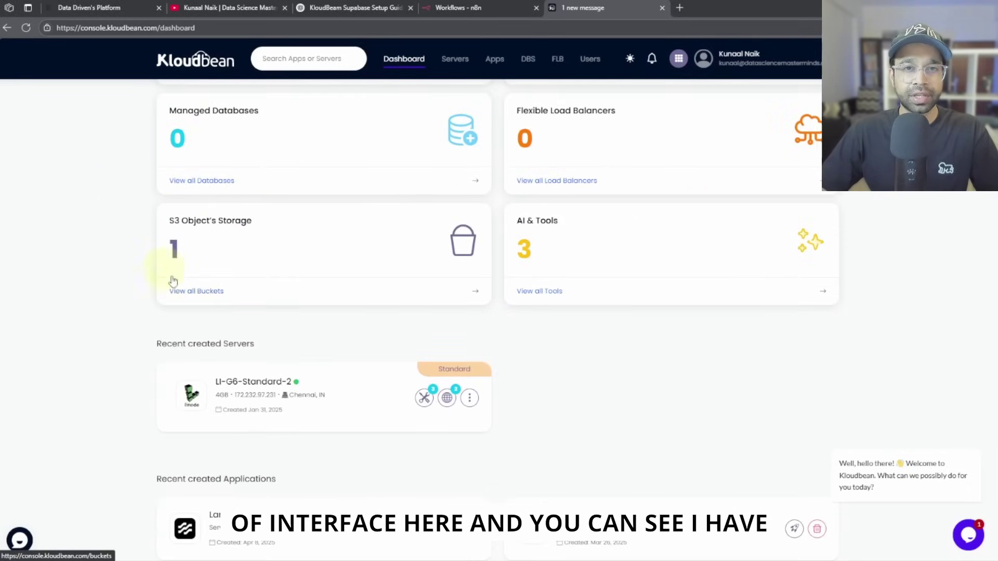
scroll(535, 459, "up", 5)
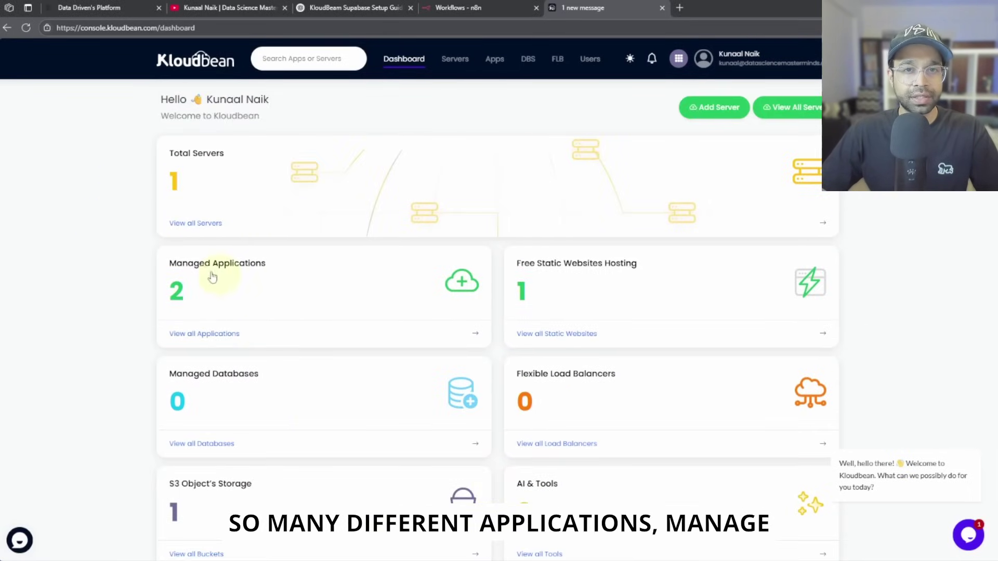
scroll(625, 267, "down", 3)
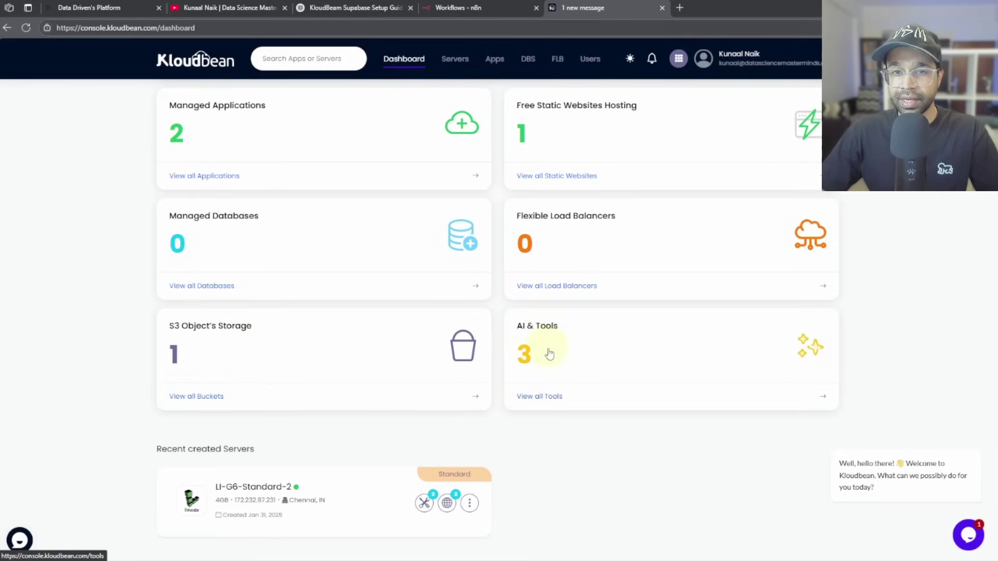
scroll(561, 356, "down", 5)
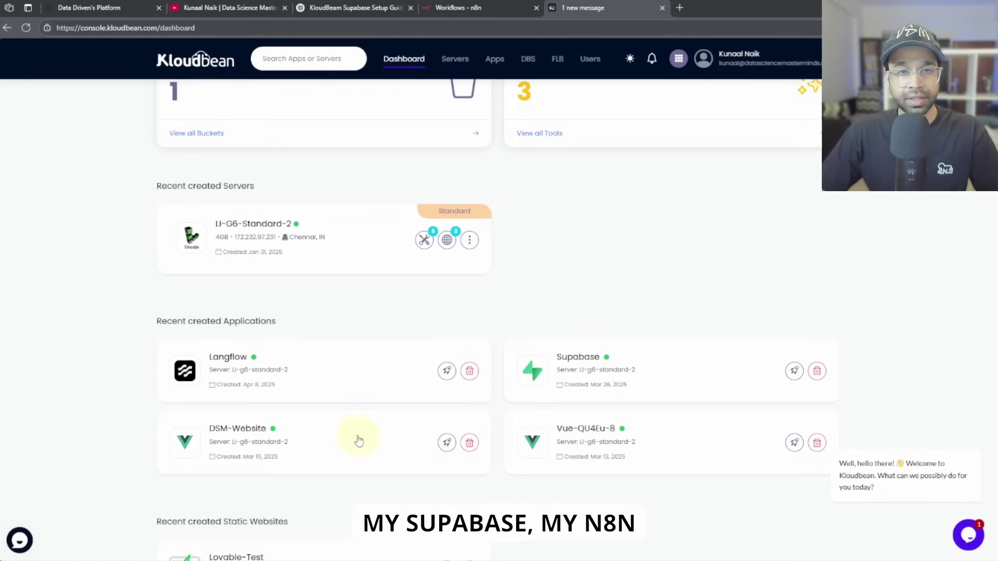
scroll(358, 441, "down", 1)
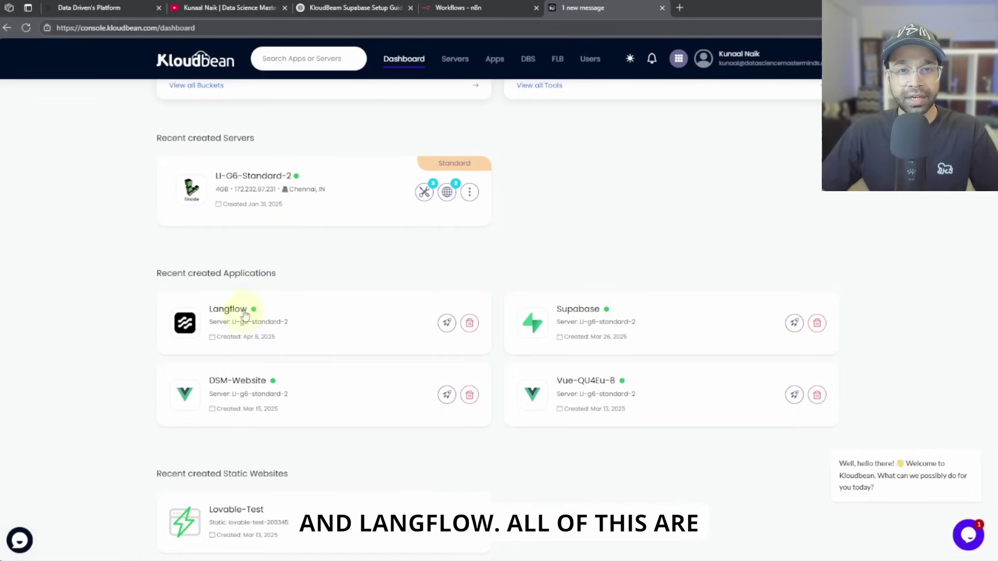
scroll(326, 498, "up", 10)
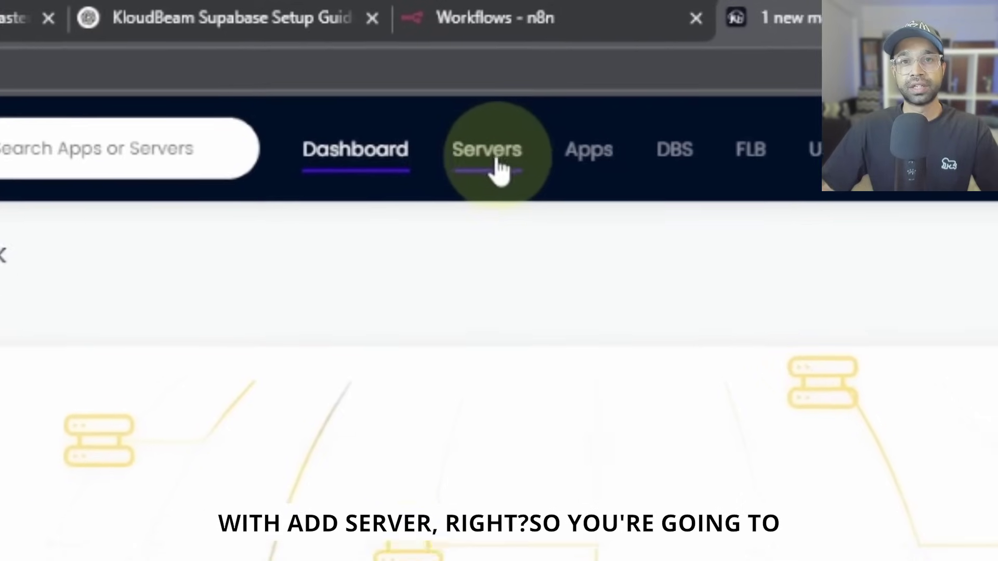
Open the new-server form from Servers and browse the Application list without choosing one
left_click(454, 62)
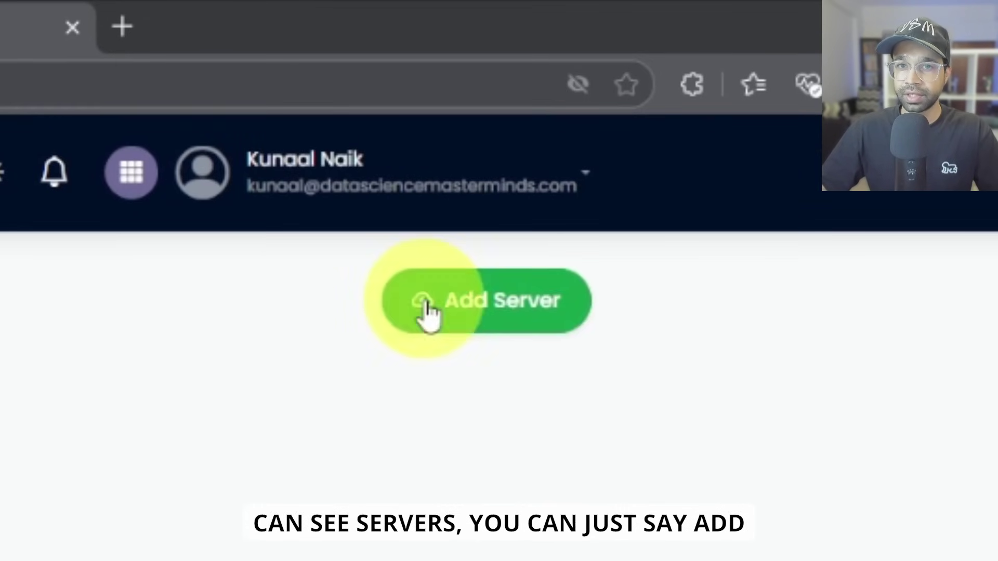
left_click(783, 103)
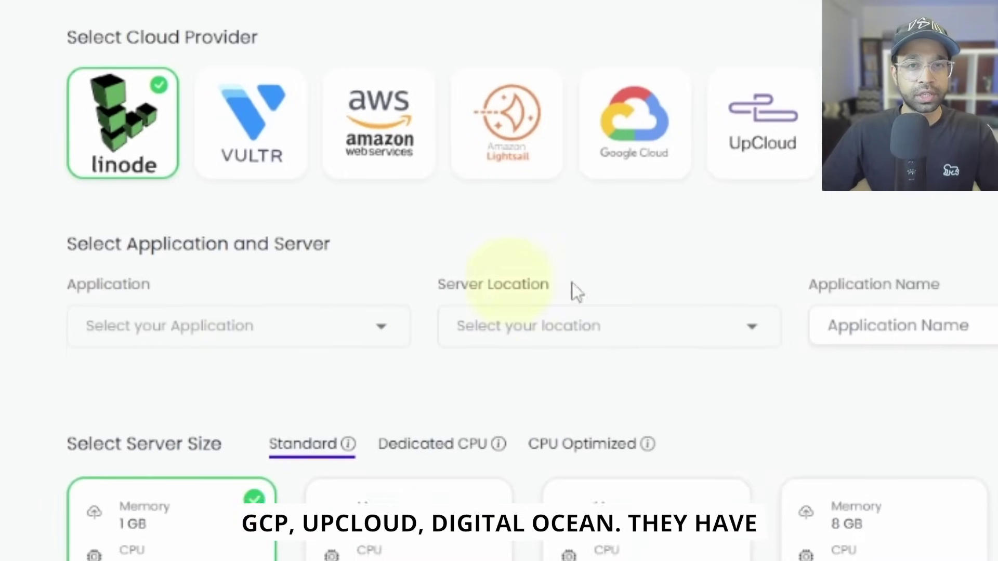
left_click(323, 288)
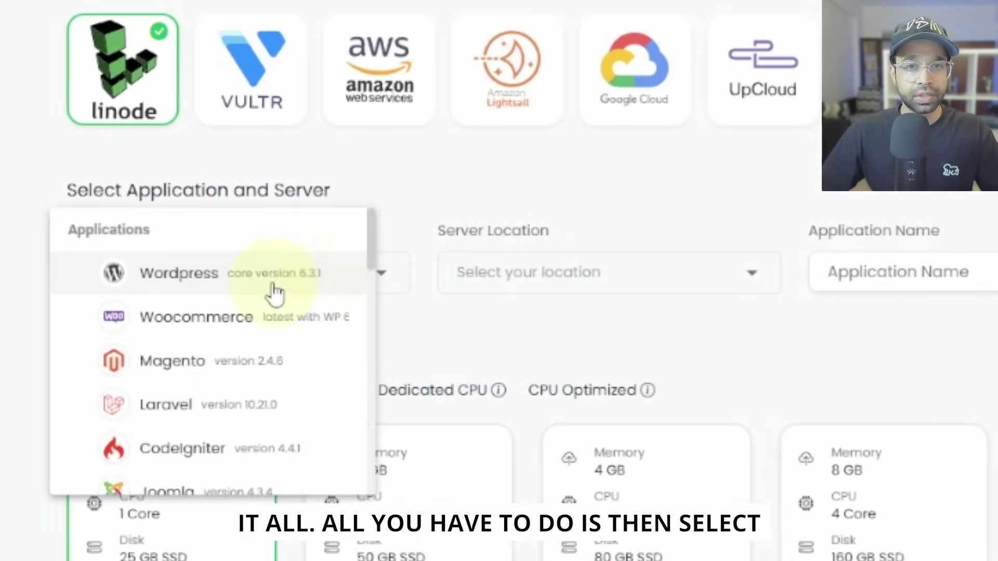
scroll(256, 374, "down", 20)
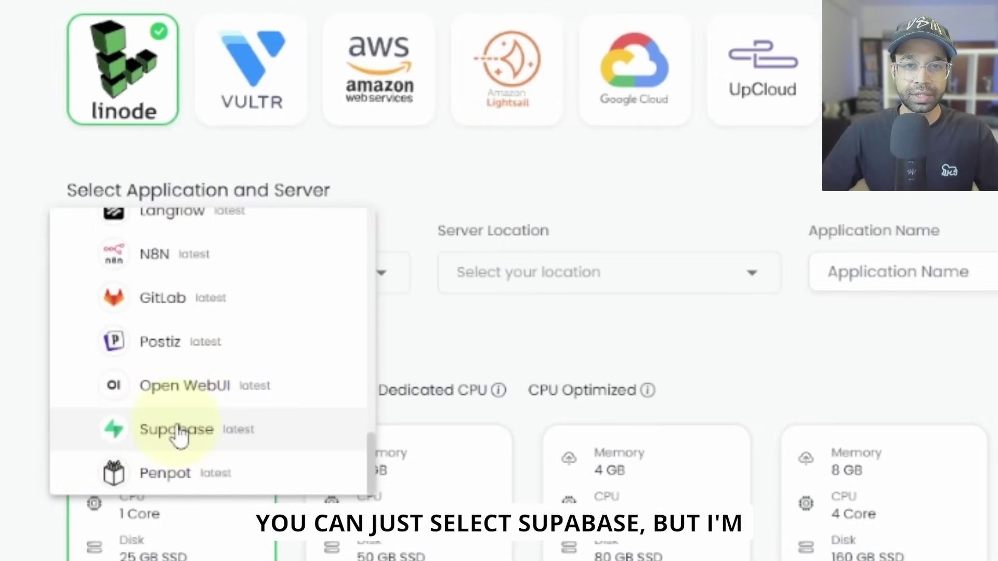
left_click(696, 344)
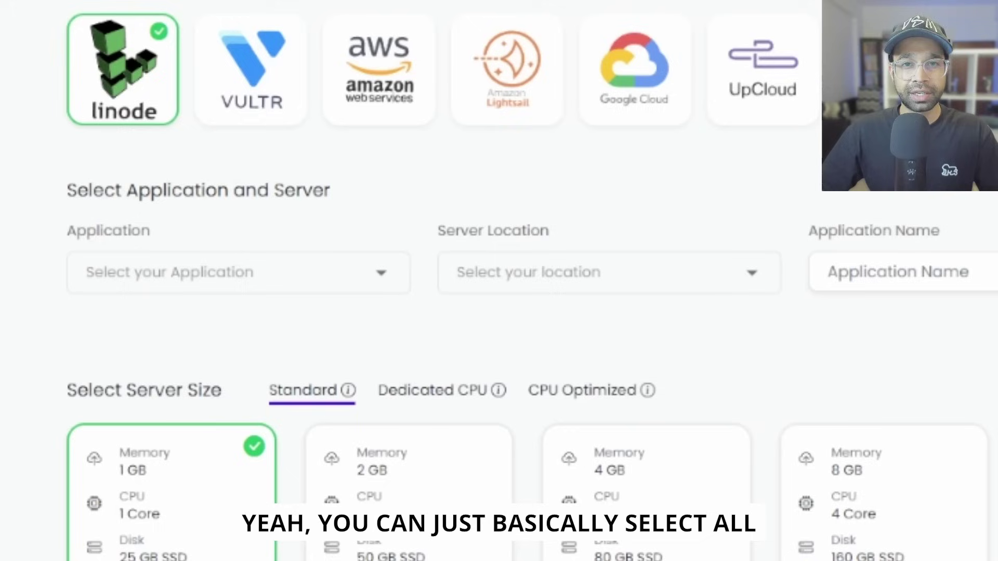
Set the server location to Mumbai, IN
left_click(595, 272)
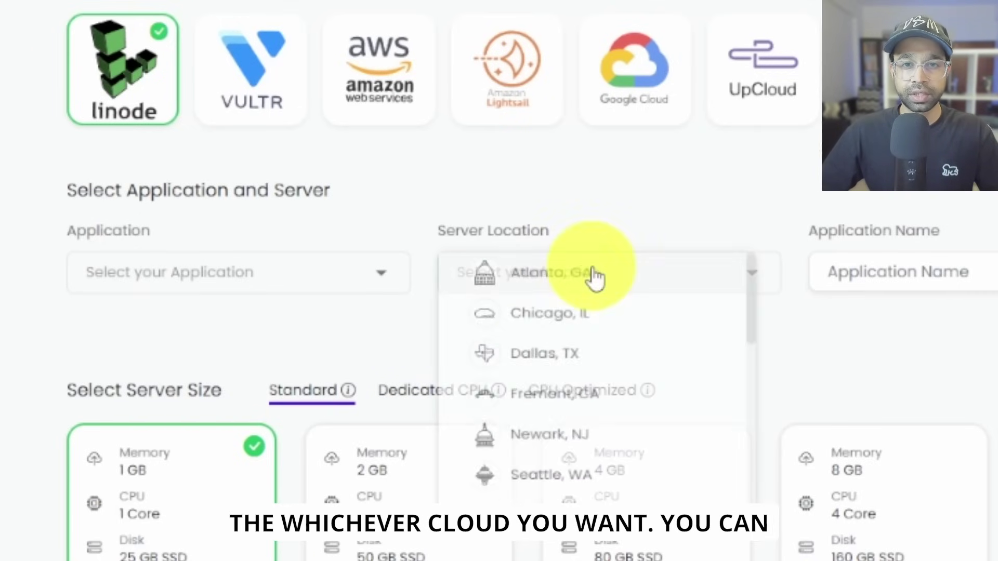
scroll(584, 416, "down", 8)
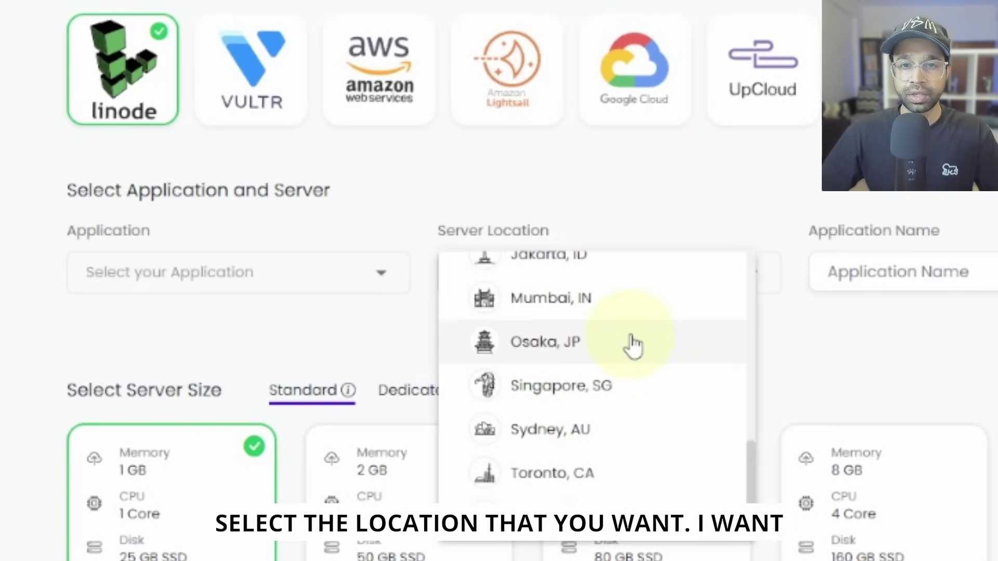
scroll(608, 395, "up", 3)
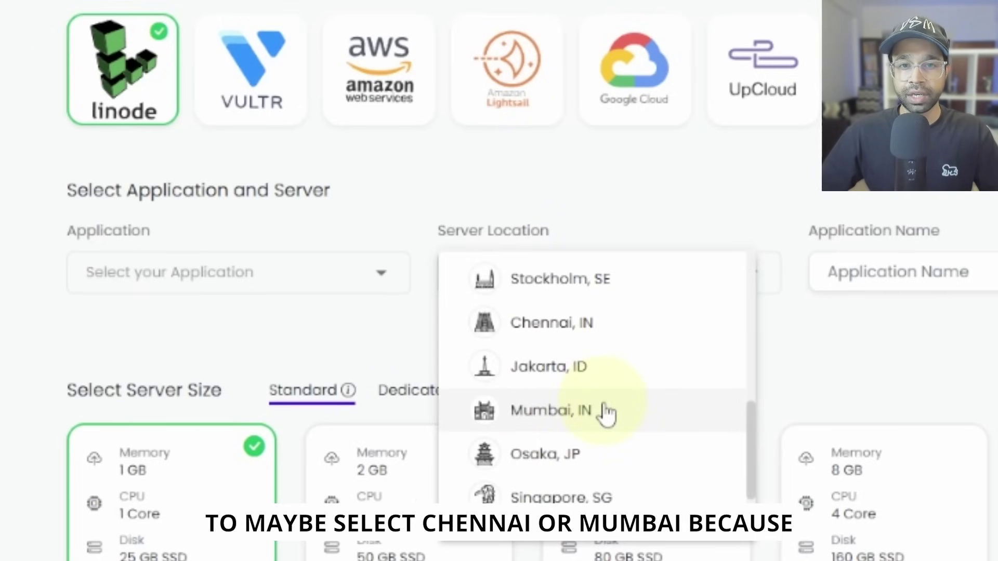
left_click(606, 411)
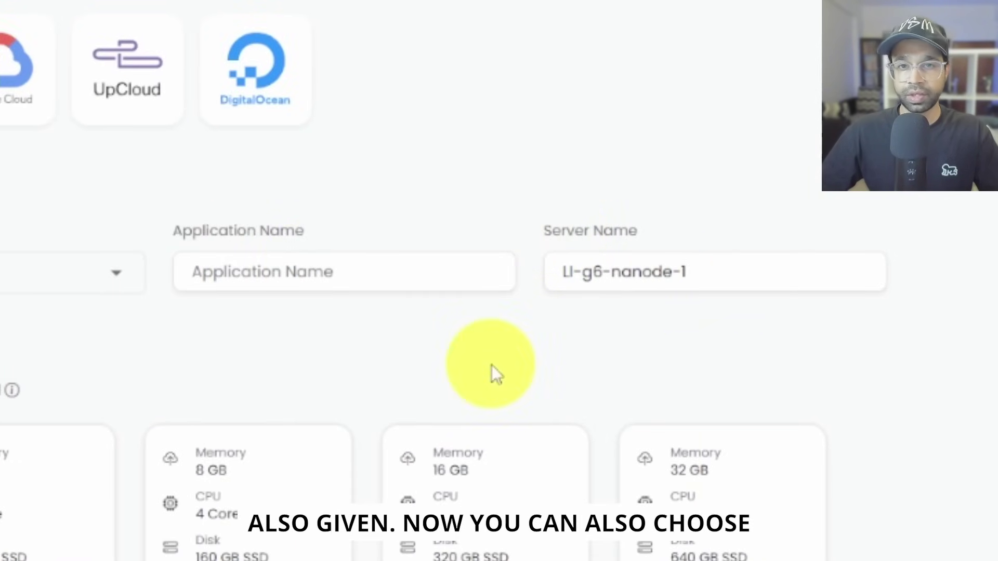
Compare the 2 GB and 8 GB Standard sizes, then select 4 GB / 2 Core at ₹3,984 monthly
left_click(167, 317)
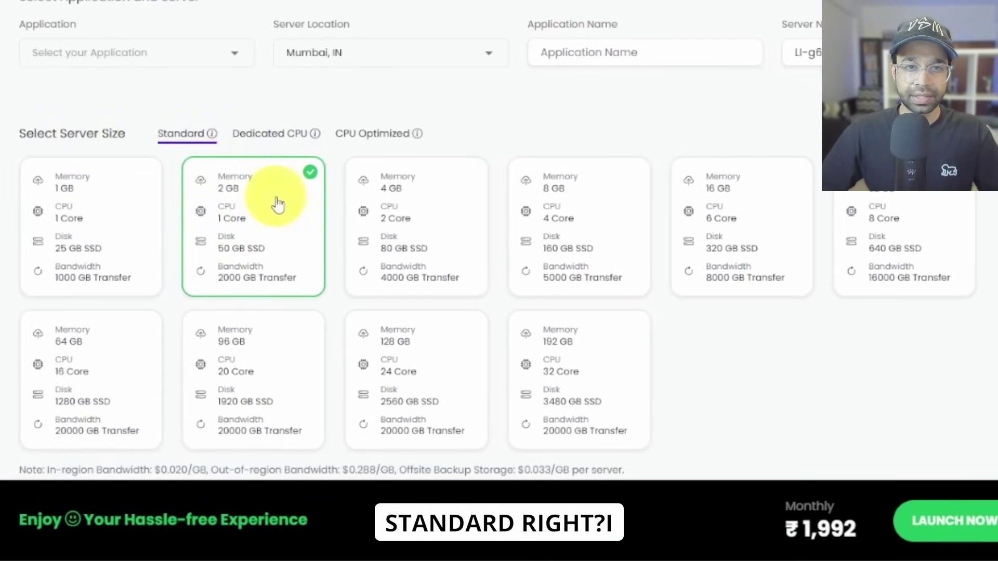
left_click(363, 210)
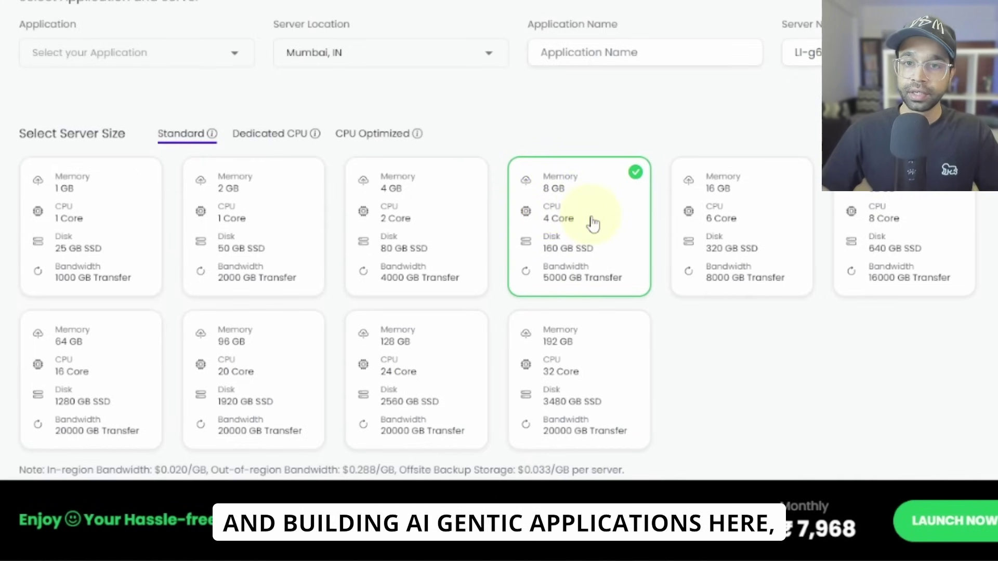
left_click(462, 235)
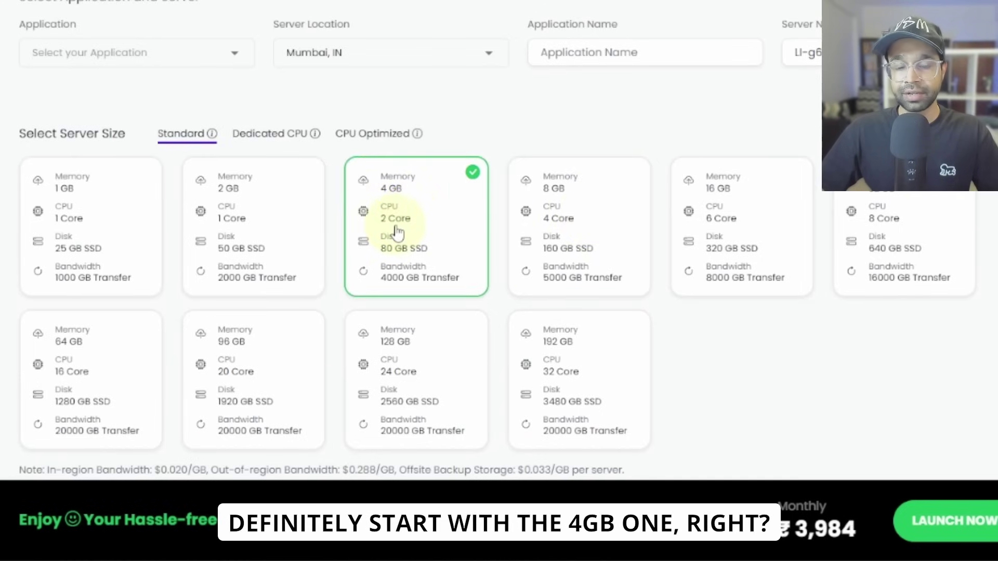
left_click_drag(466, 499, 602, 499)
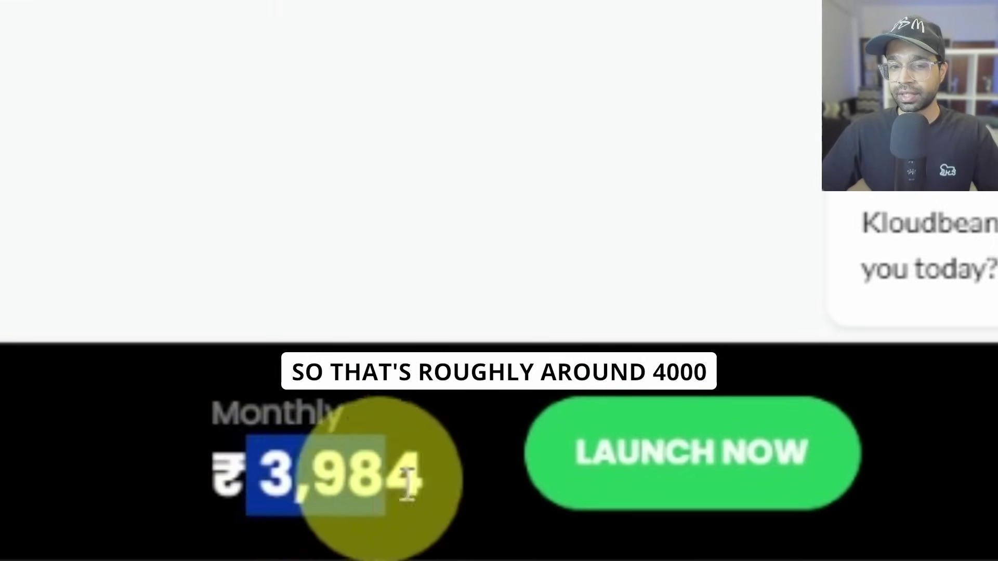
left_click(395, 481)
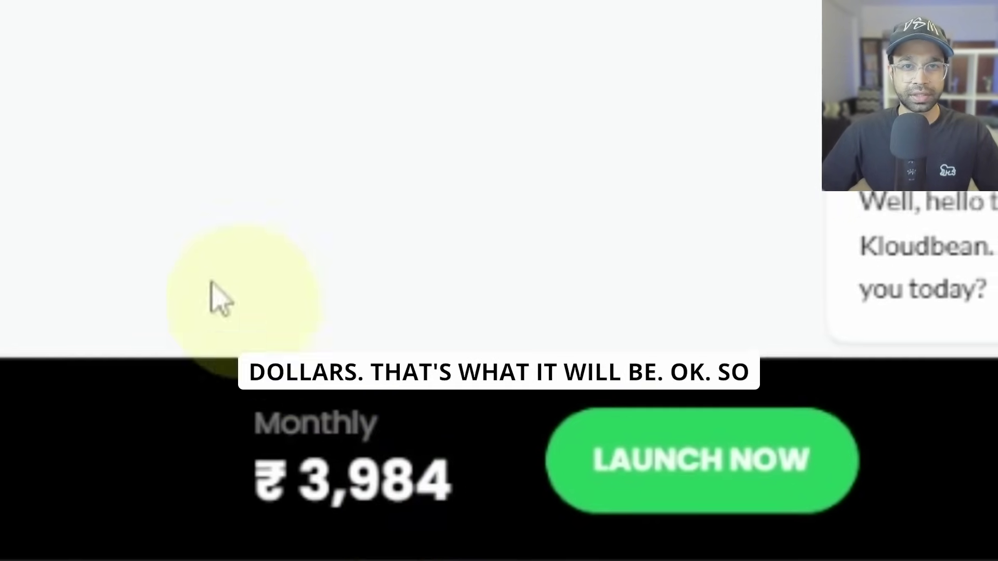
Try launching the server before any application is chosen
left_click(227, 372)
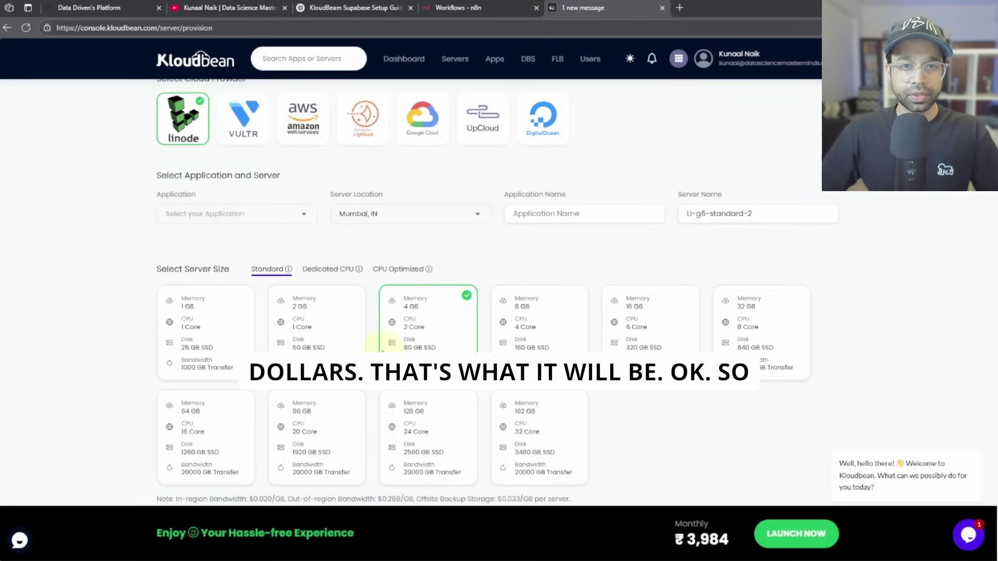
scroll(267, 259, "up", 1)
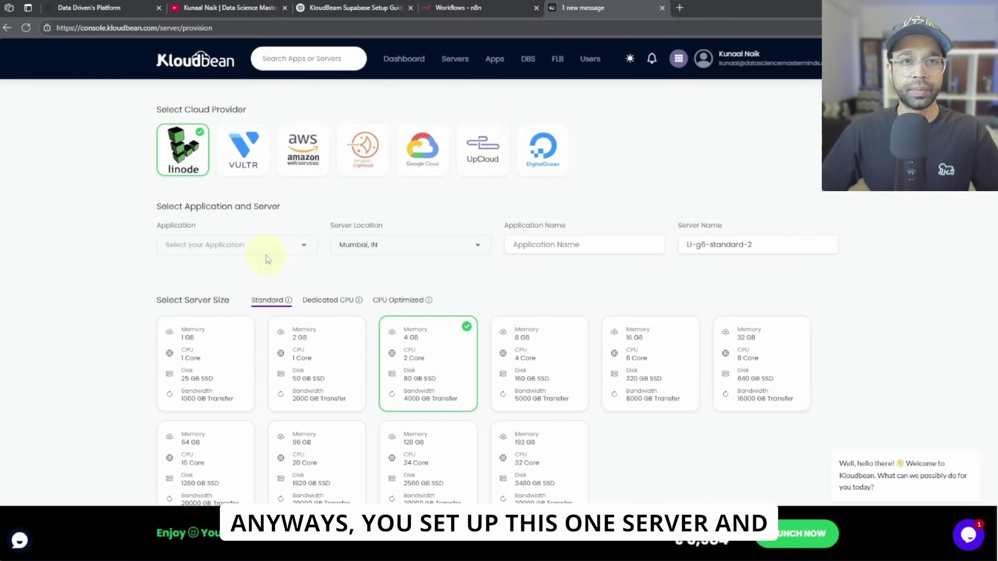
scroll(742, 304, "down", 1)
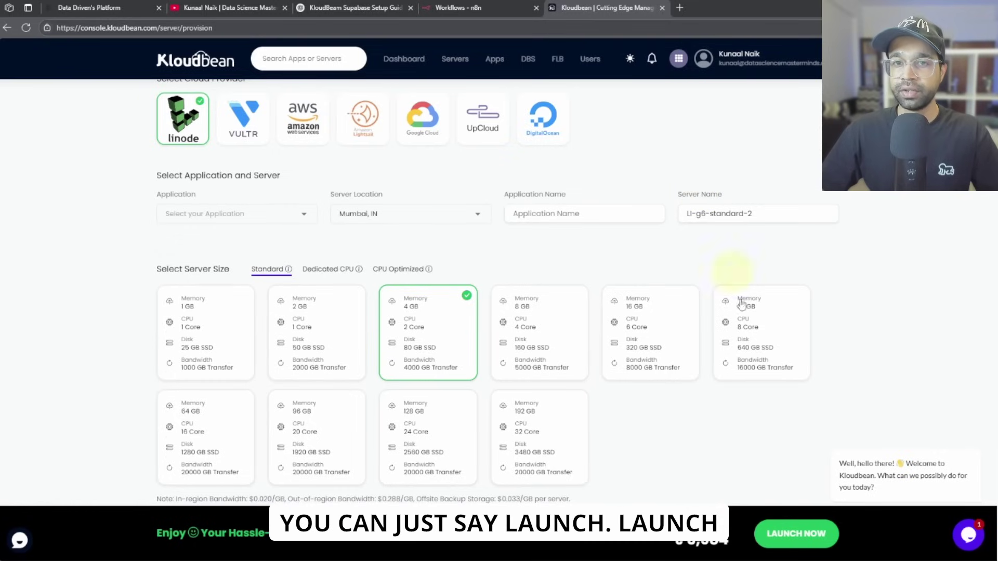
left_click(774, 524)
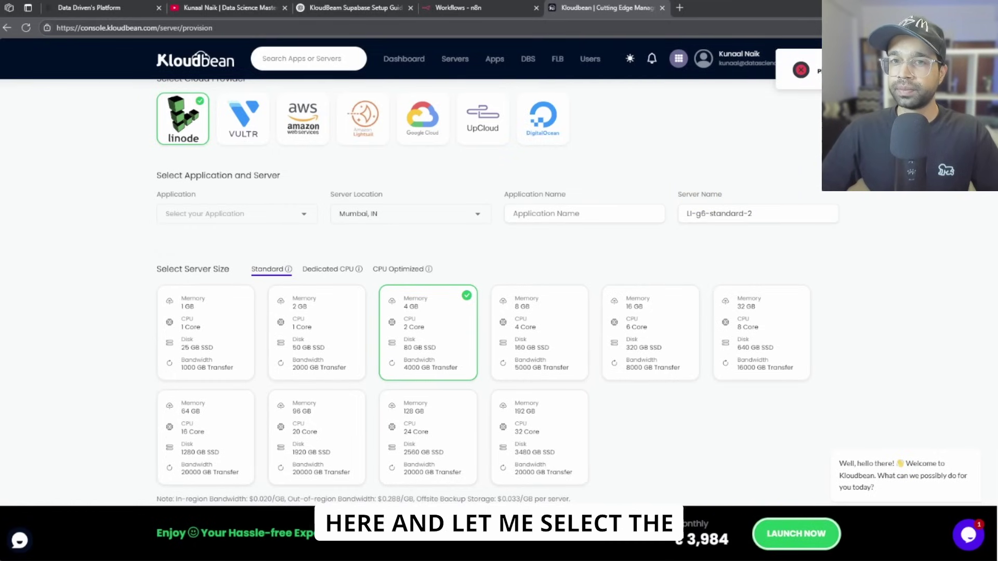
Choose Supabase, name the app 'supa', launch to Stripe checkout, then go back to the form
left_click(256, 219)
scroll(224, 243, "down", 5)
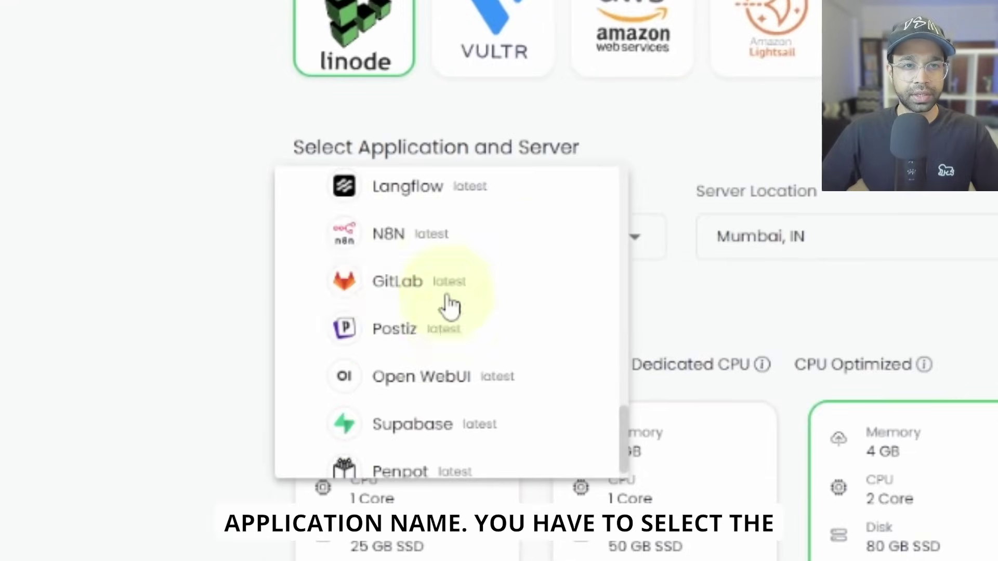
left_click(471, 425)
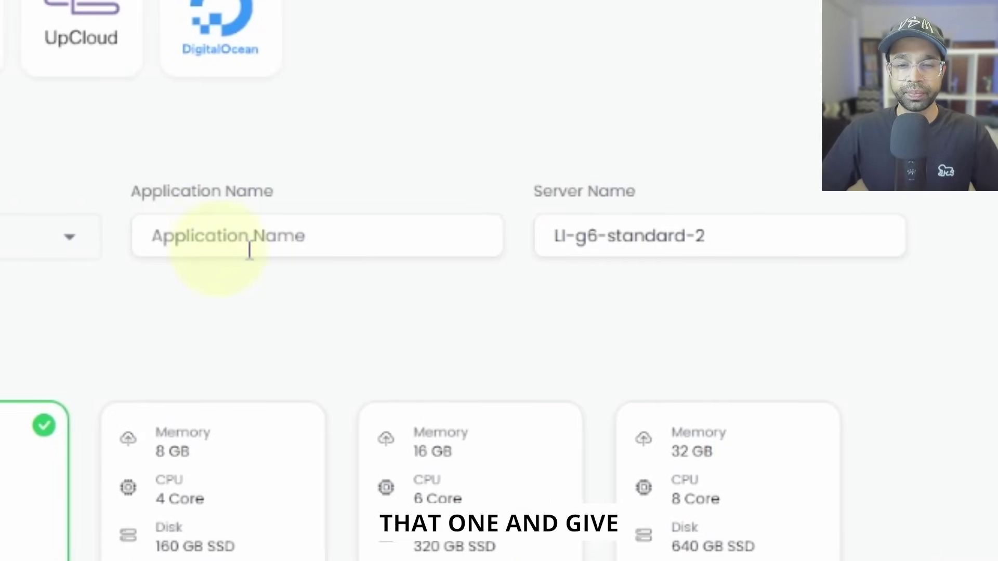
left_click(249, 249)
type("supa")
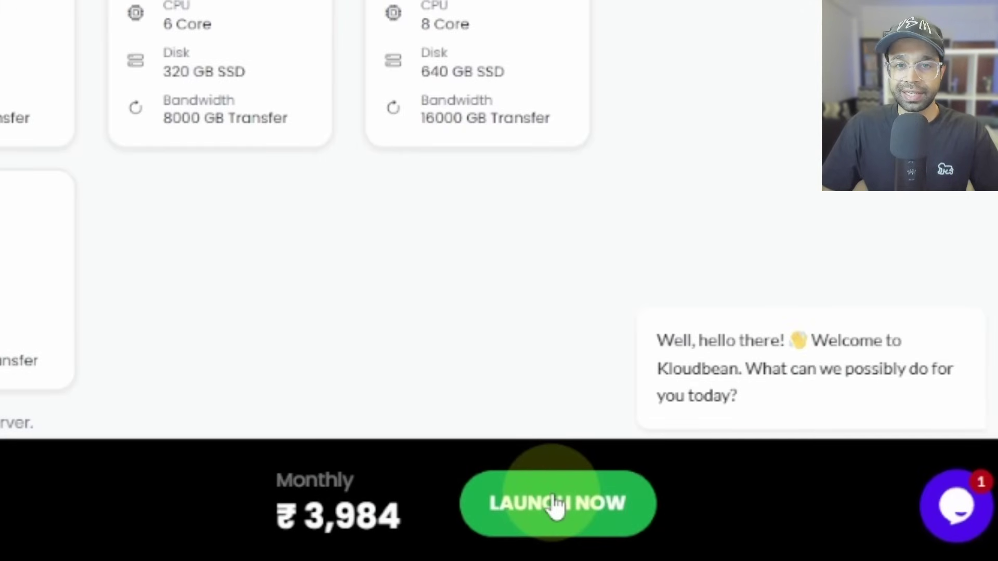
left_click(554, 506)
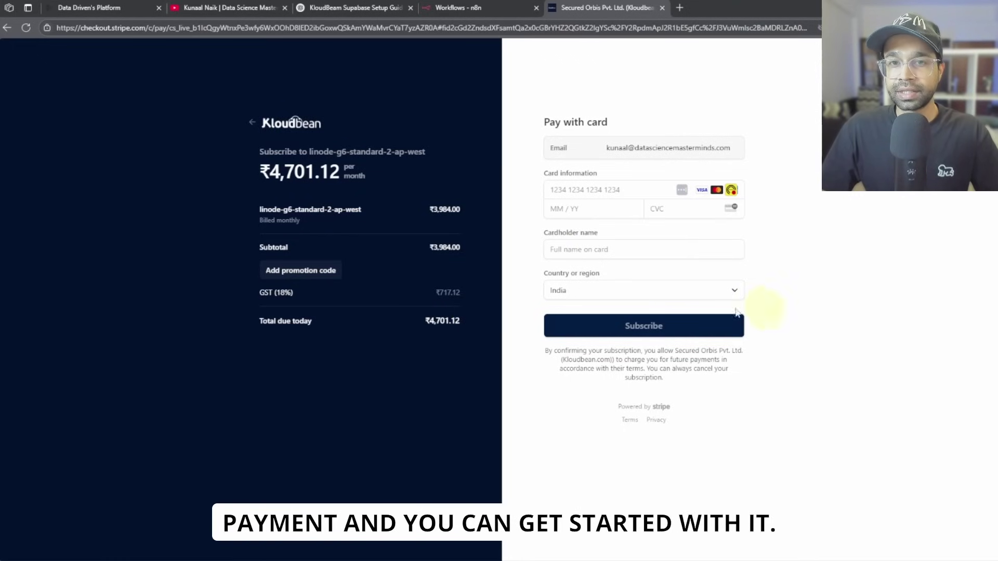
left_click(9, 30)
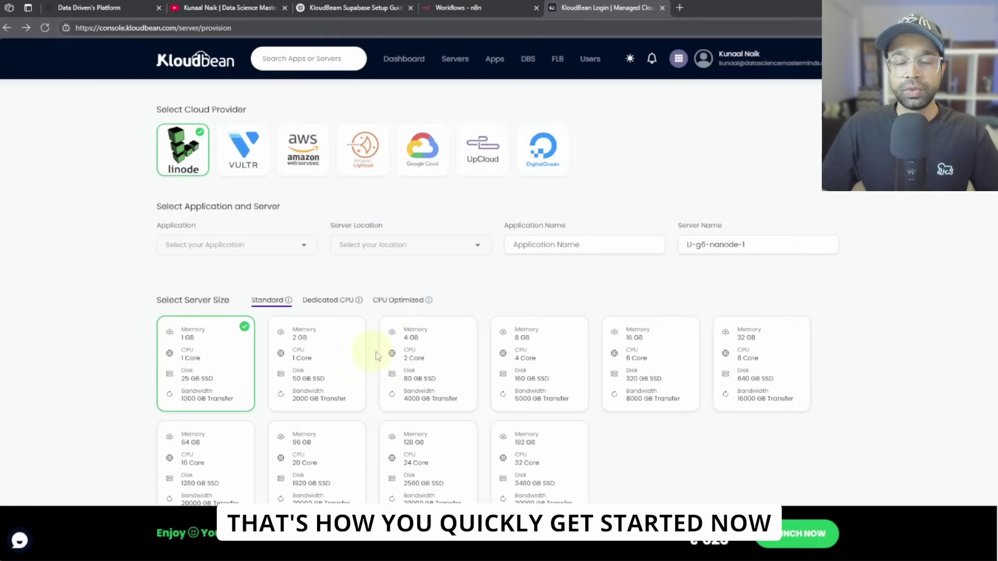
From the Servers list, open the tools installed on the LI-G6-Standard-2 server
left_click(451, 66)
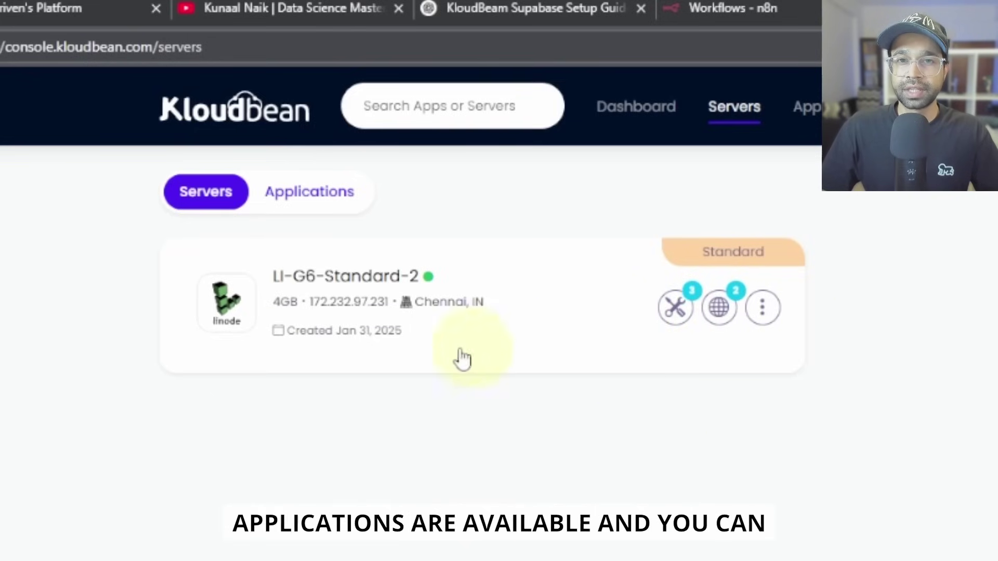
left_click(819, 125)
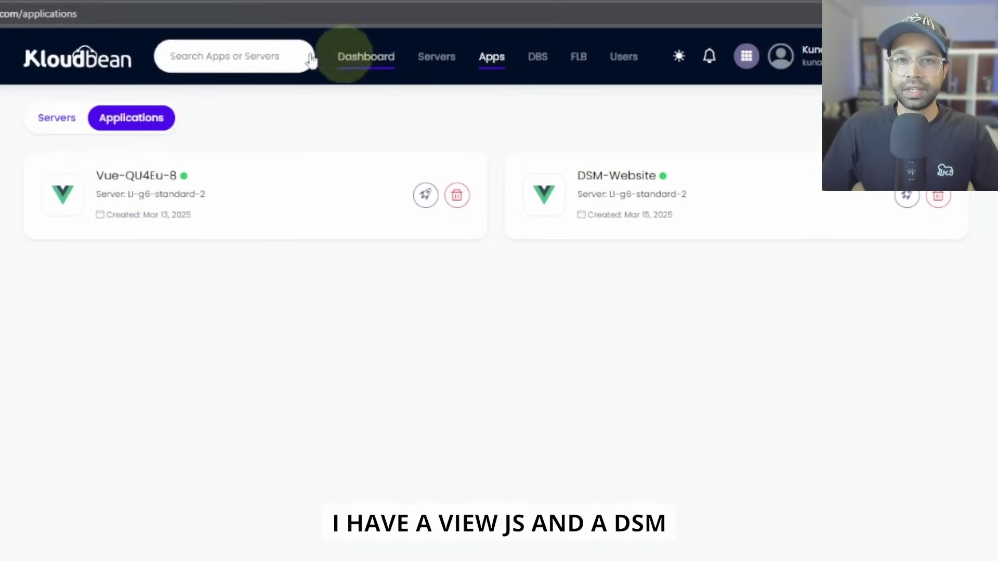
left_click(436, 56)
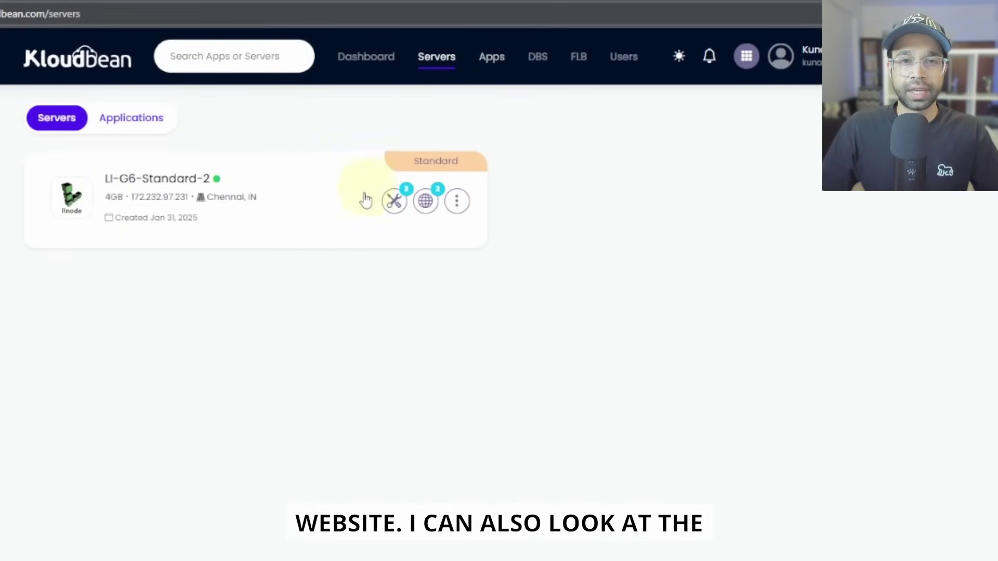
left_click(394, 200)
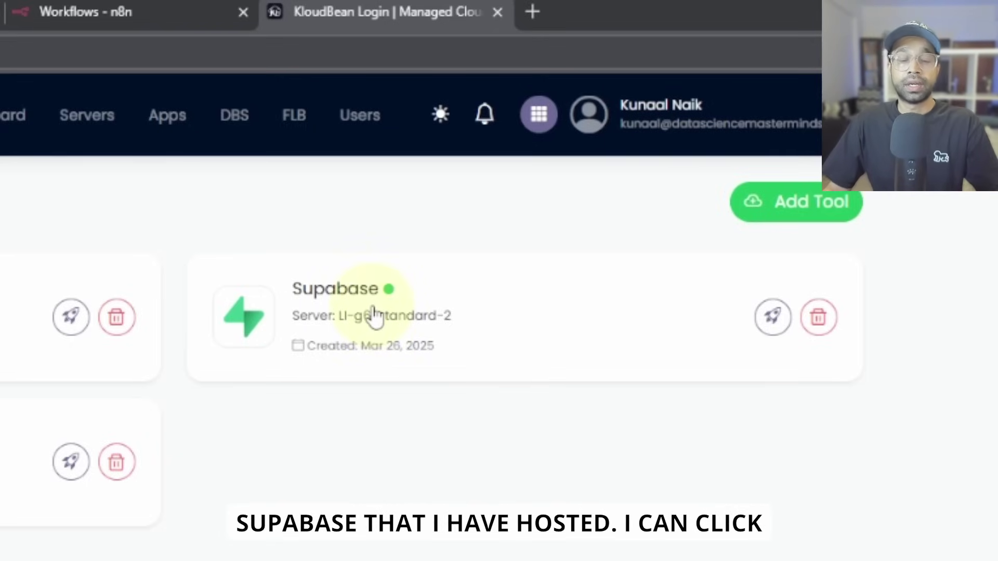
Open the Supabase app, browse Domain Aliases and SSL Certificates, then return to Access
left_click(328, 301)
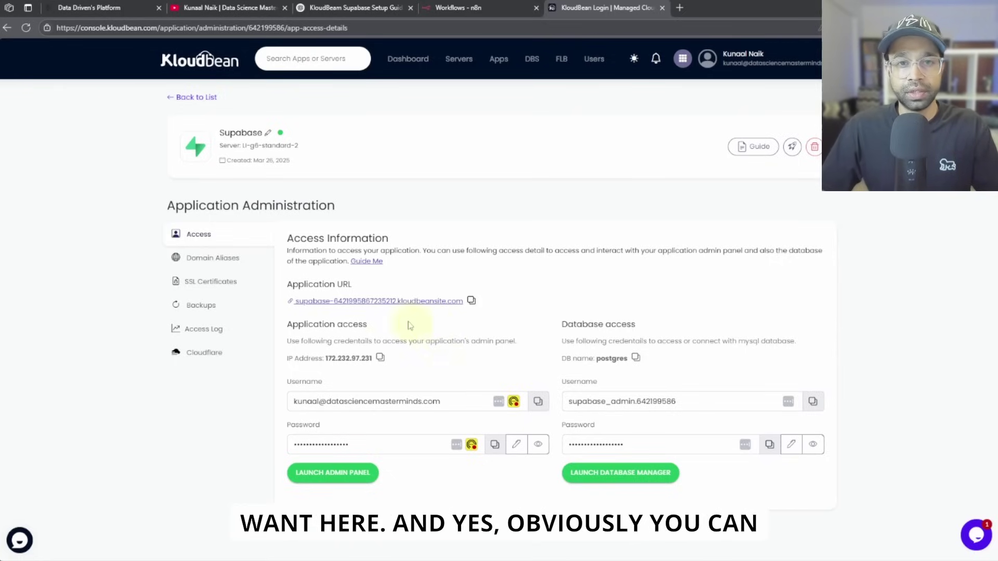
left_click(229, 259)
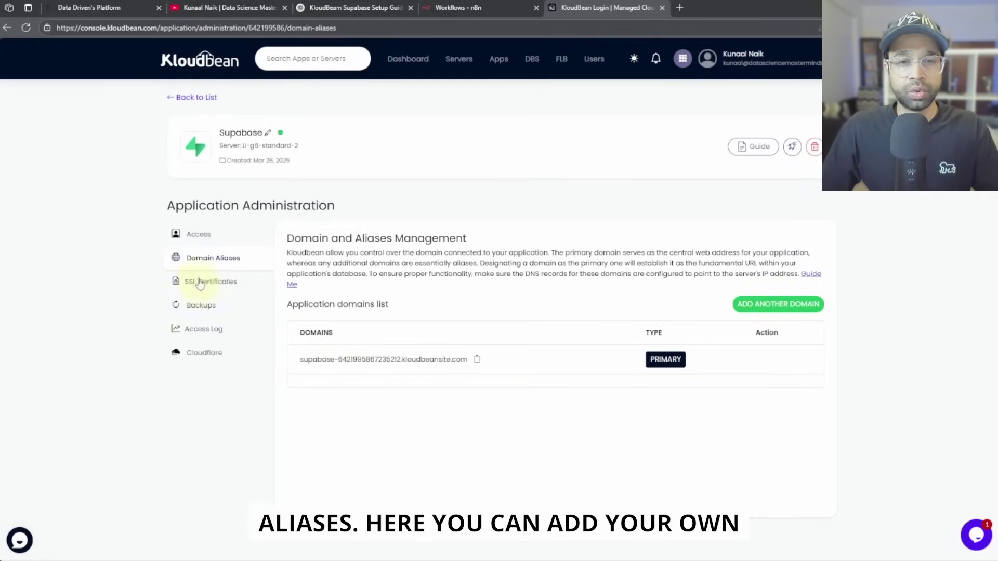
left_click(224, 283)
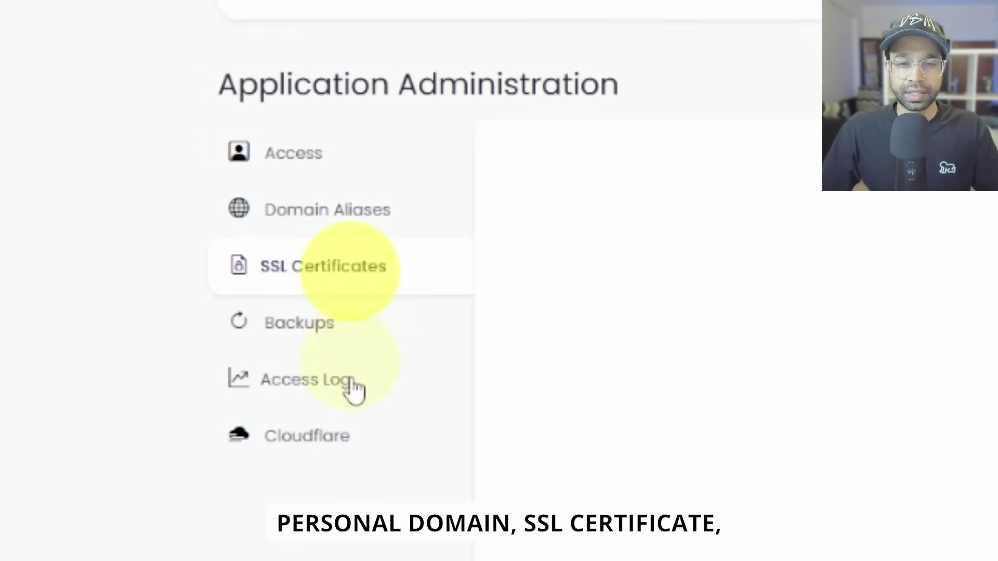
left_click(332, 165)
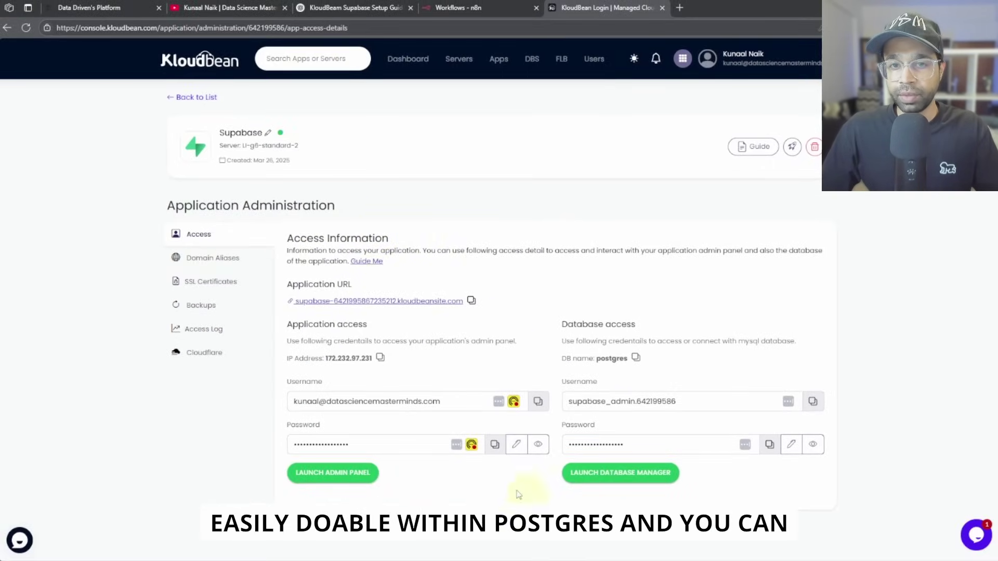
Open the Supabase application URL and paste the admin panel username into its sign-in prompt
left_click(435, 302)
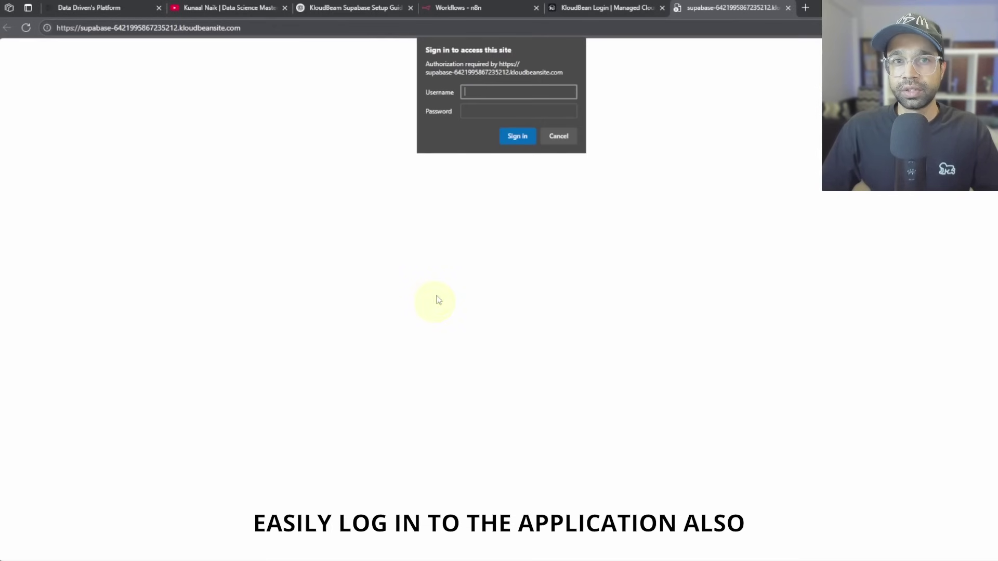
left_click(603, 8)
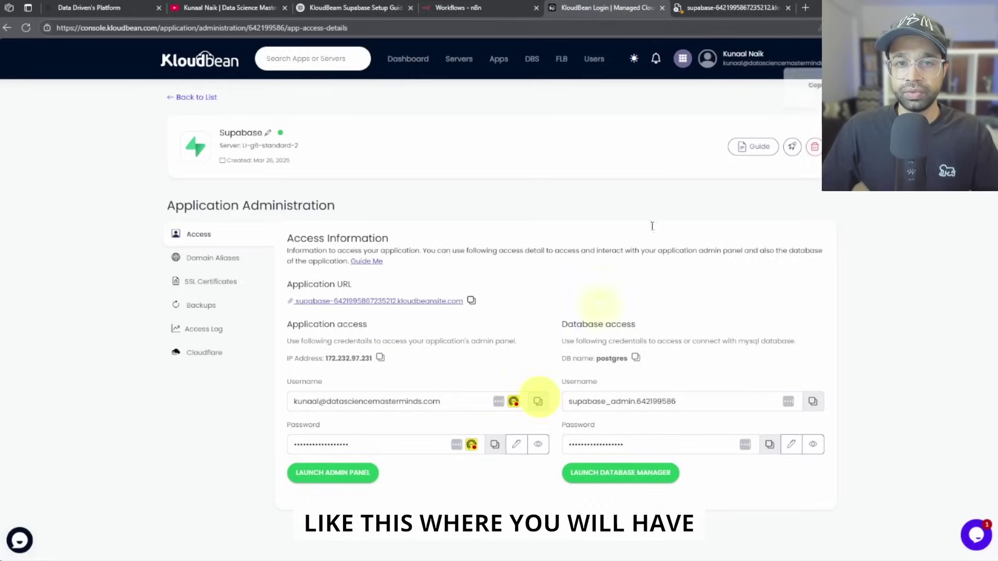
left_click(738, 8)
left_click(481, 93)
key("ctrl+v")
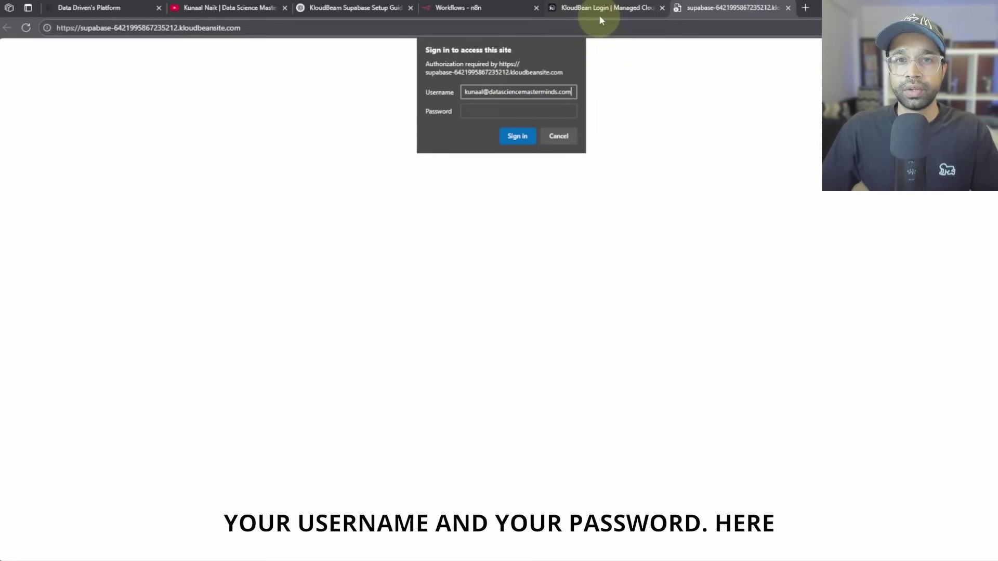
Paste the admin password, sign in to Supabase Studio, then return to KloudBean's applications list
left_click(601, 8)
left_click(494, 445)
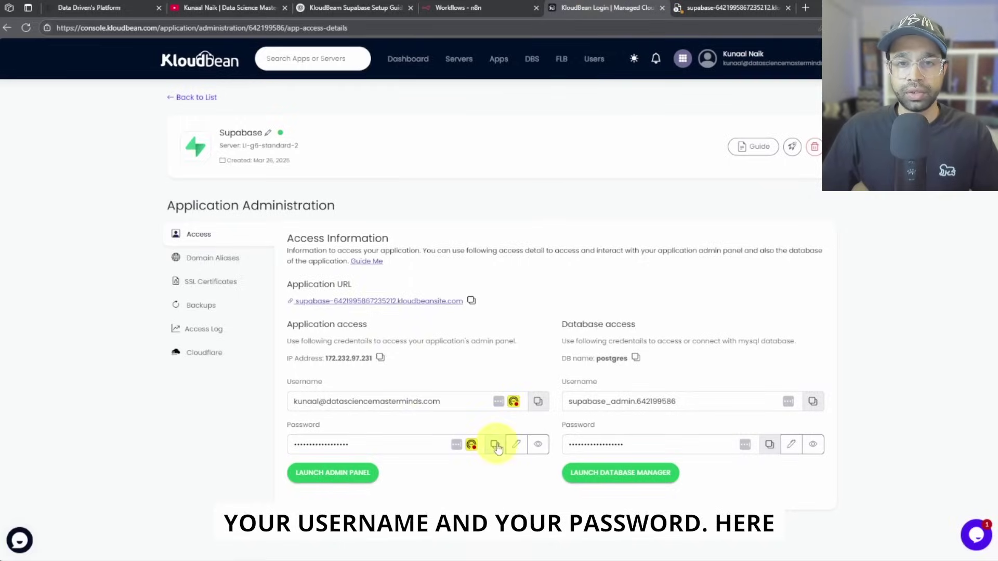
left_click(736, 8)
left_click(533, 109)
key("ctrl+v")
left_click(516, 136)
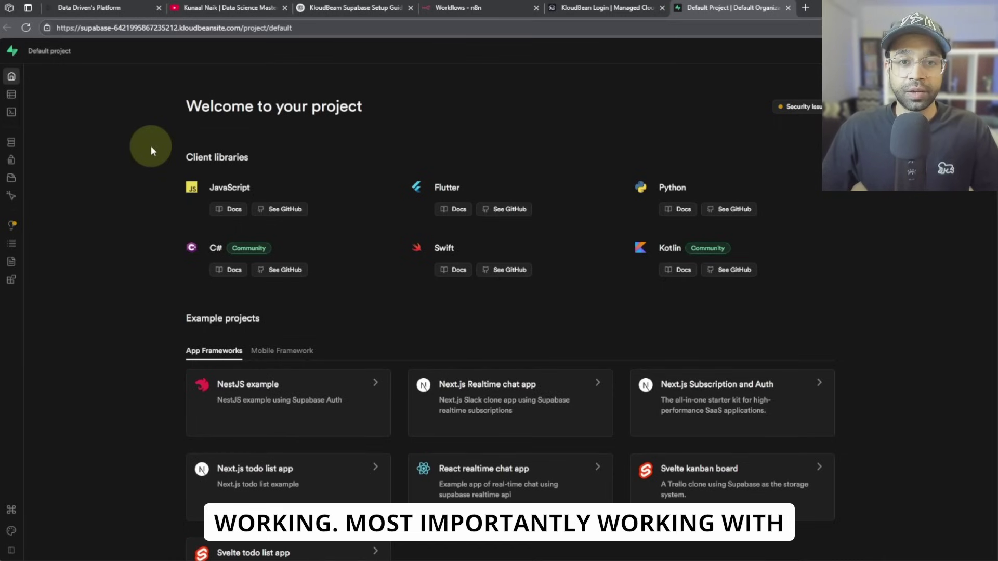
left_click(589, 7)
left_click(192, 98)
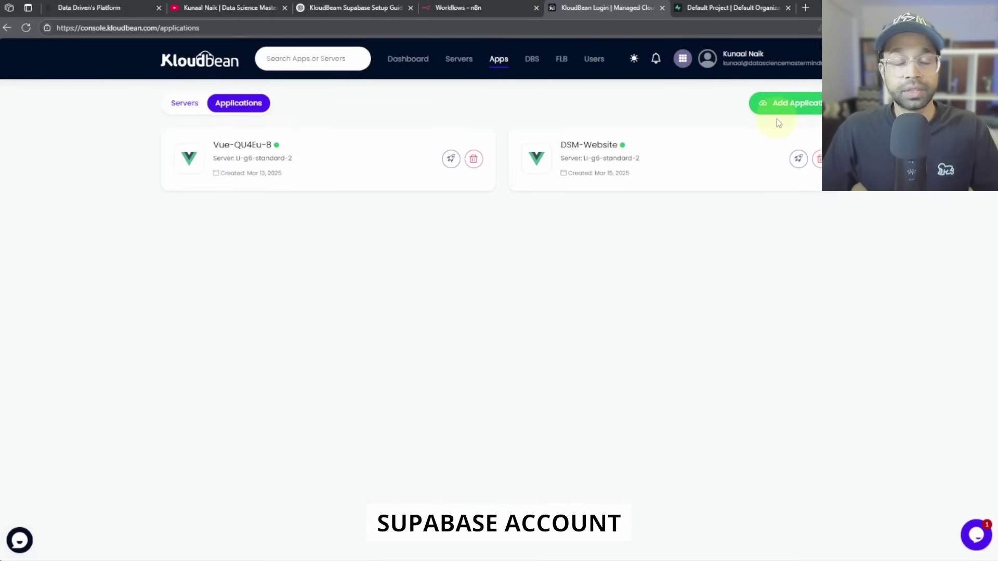
From the server's tools page, fill in Add Tool with Supabase on li-g6-standard-2 without submitting
left_click(192, 105)
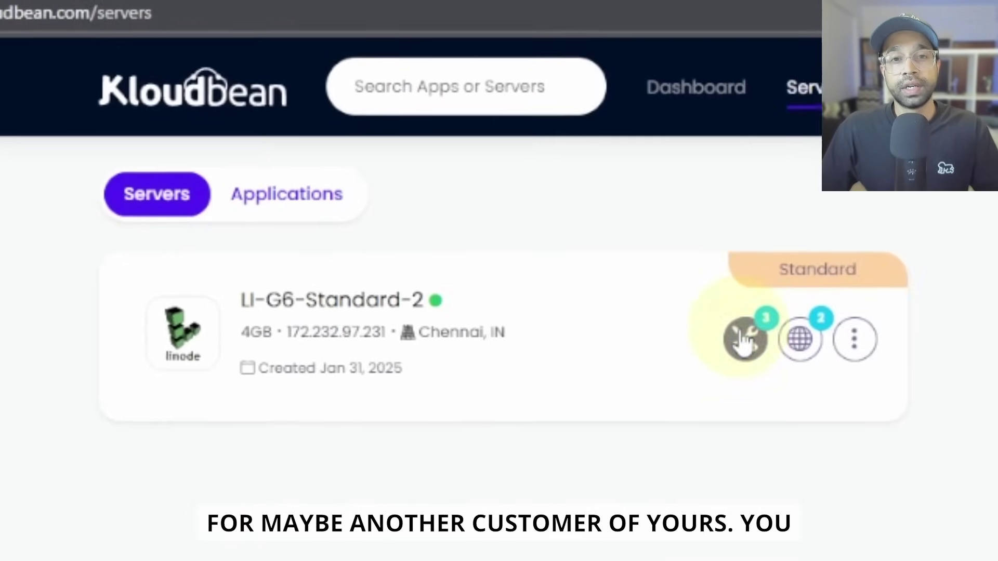
left_click(740, 337)
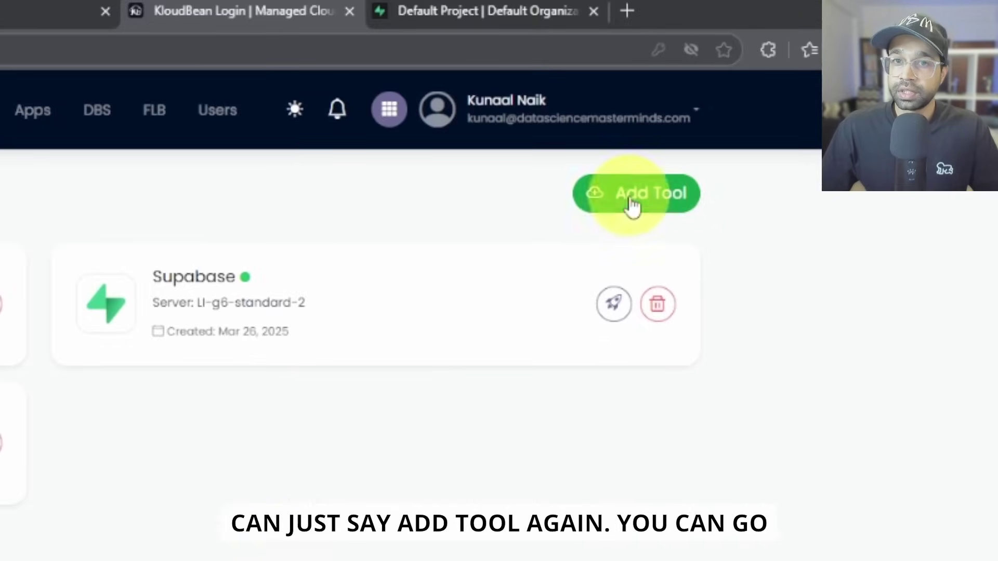
left_click(639, 193)
left_click(323, 250)
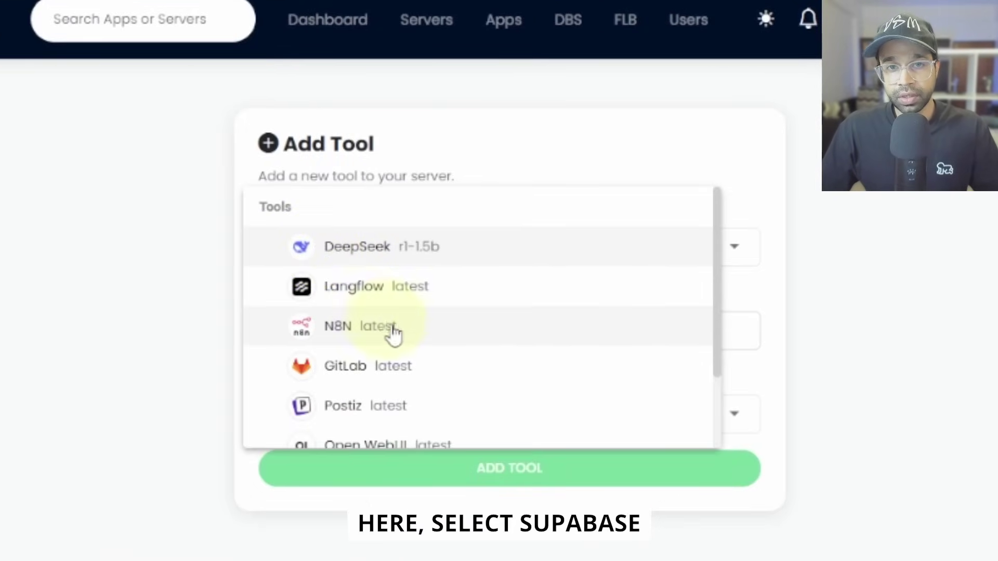
scroll(377, 411, "down", 2)
left_click(374, 390)
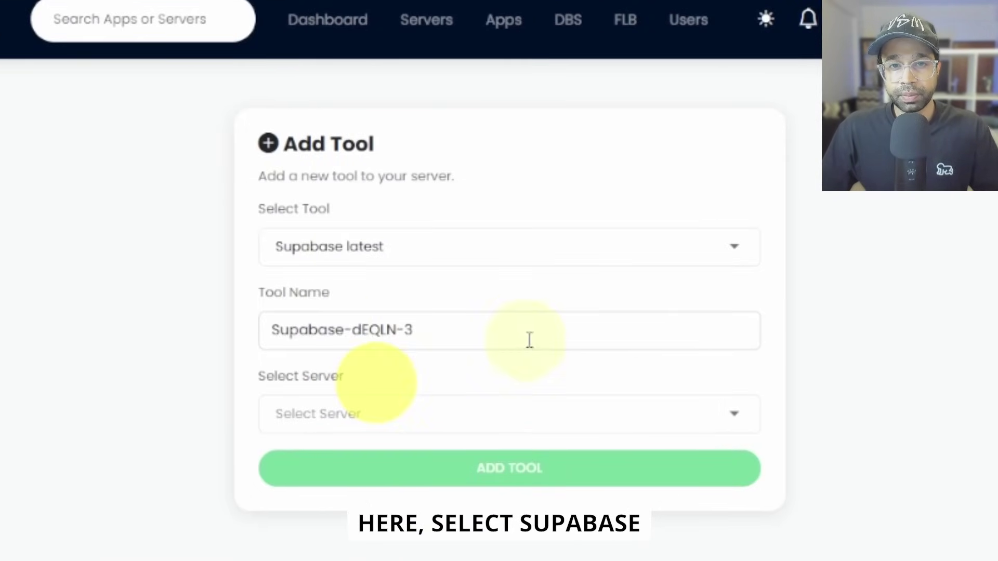
left_click(382, 426)
left_click(379, 421)
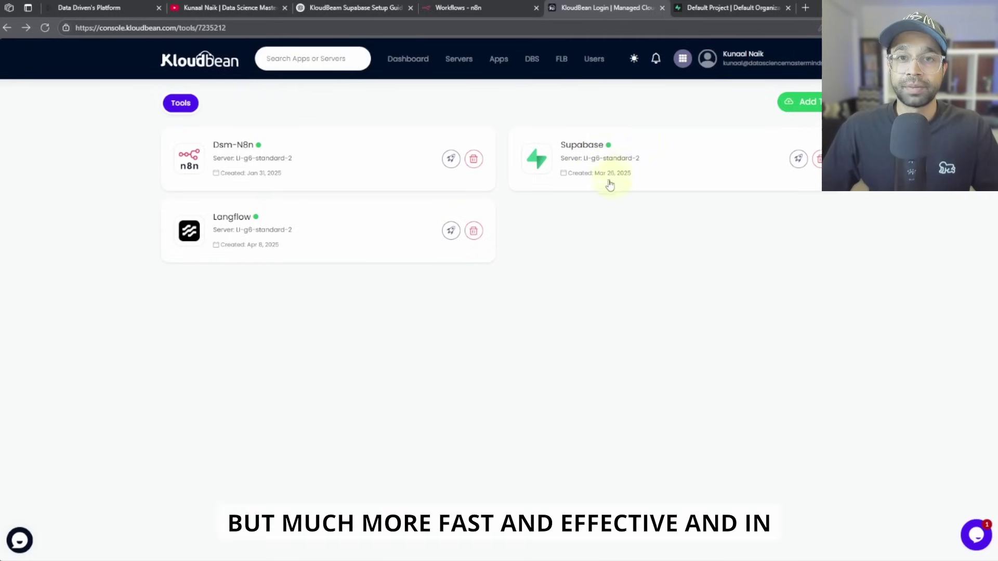
Switch between the Supabase Studio and n8n tabs, then open a new blank browser tab
left_click(738, 9)
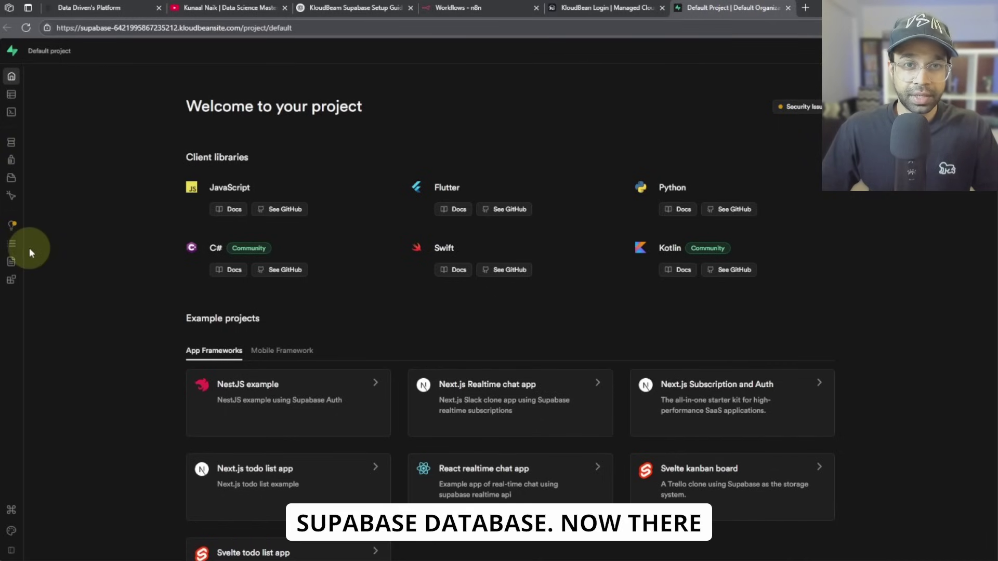
mouse_move(7, 294)
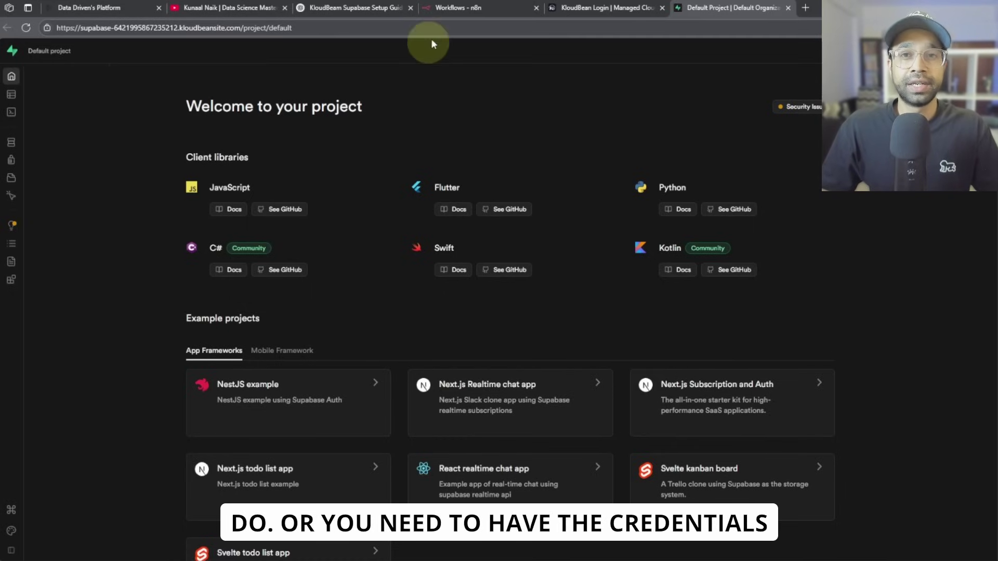
left_click(465, 11)
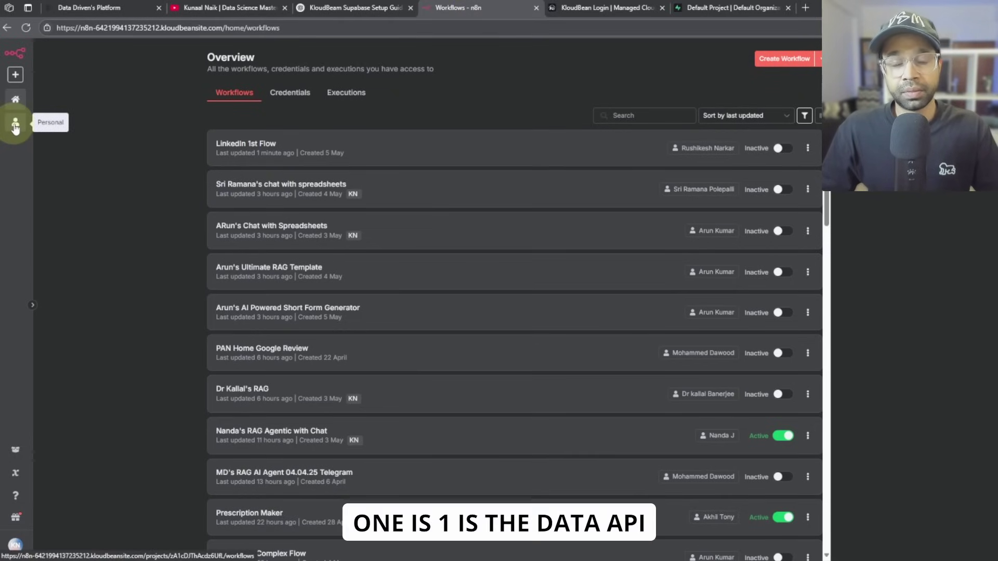
left_click(713, 14)
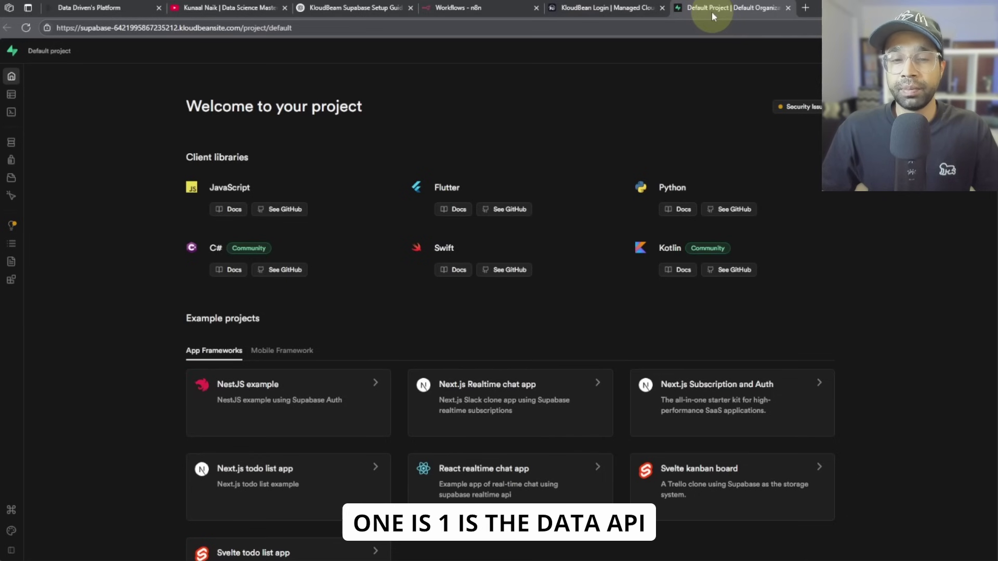
left_click(806, 7)
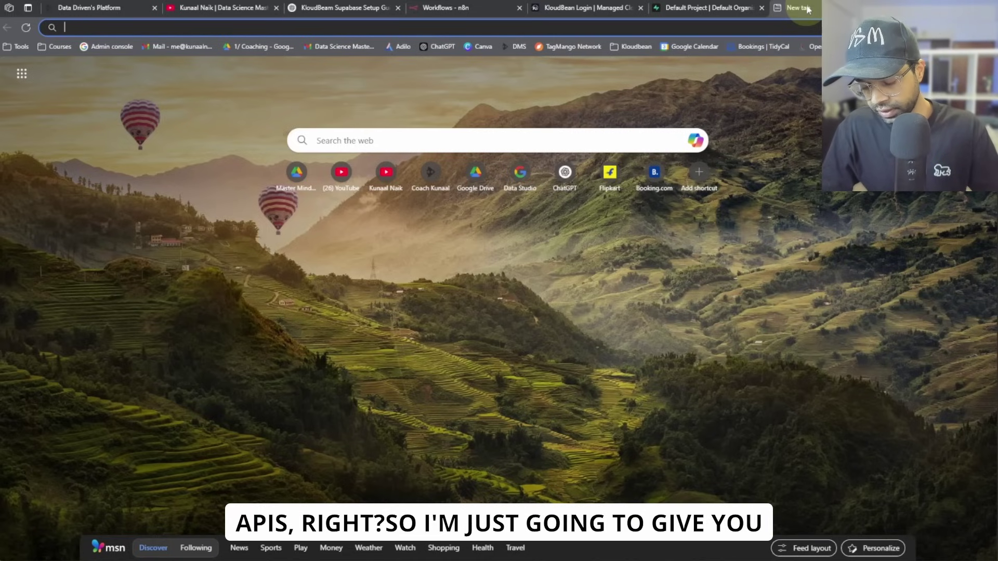
Go to supabase.com and open the N8N RAG ChatBot project from the Dashboard
type("supabase.com")
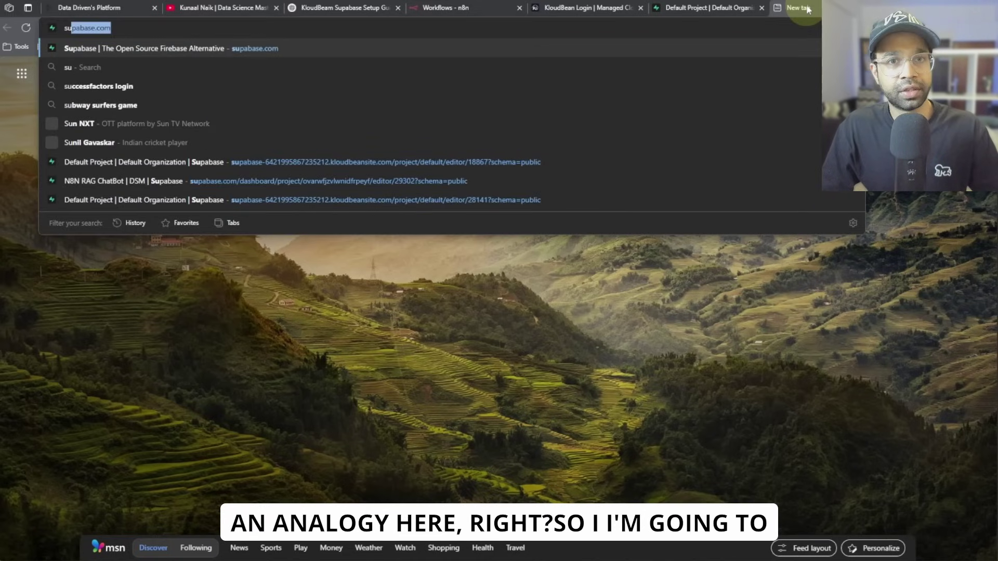
key("Return")
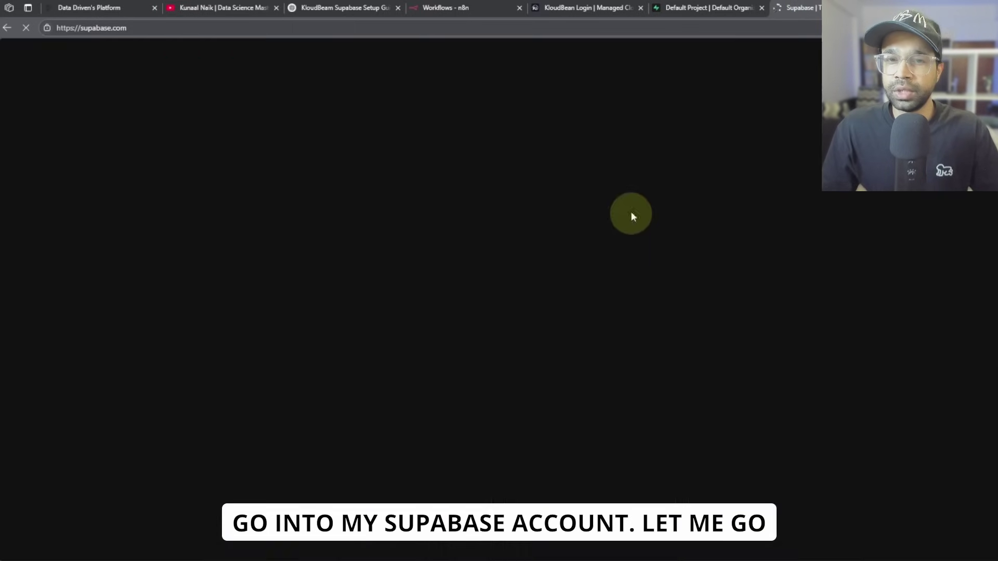
left_click(809, 55)
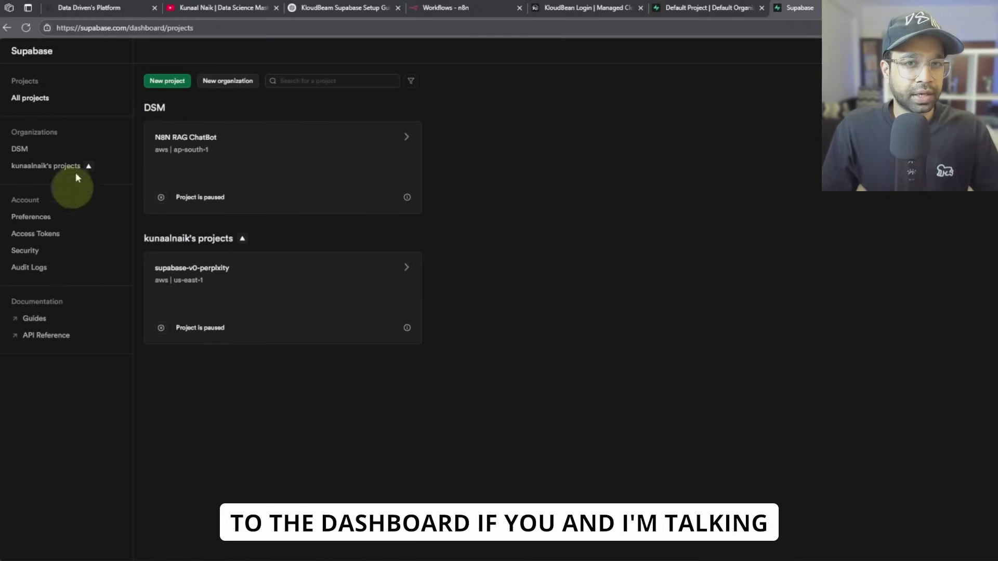
left_click(202, 135)
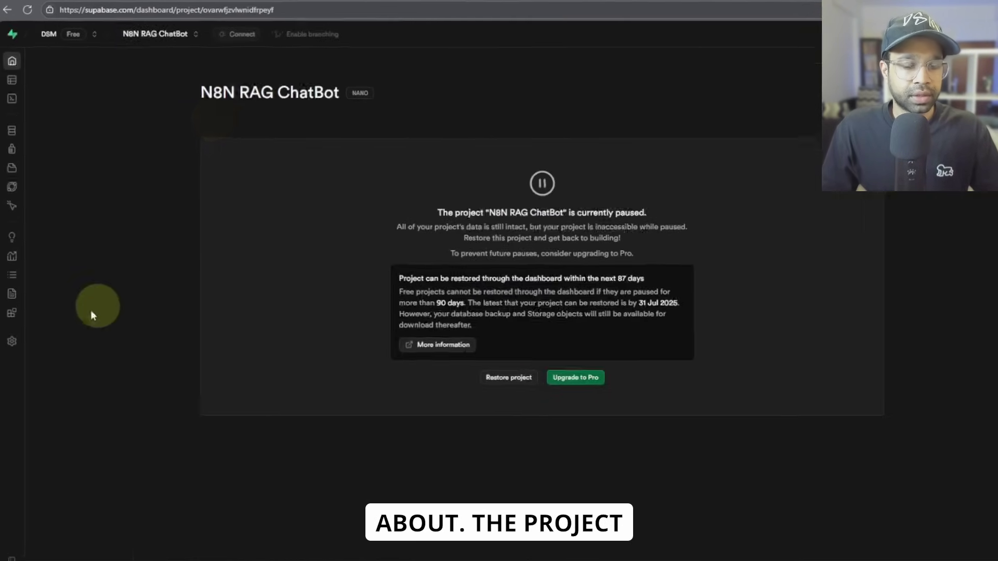
Review the project's settings, then open the Supabase tool's access details in KloudBean
left_click(26, 345)
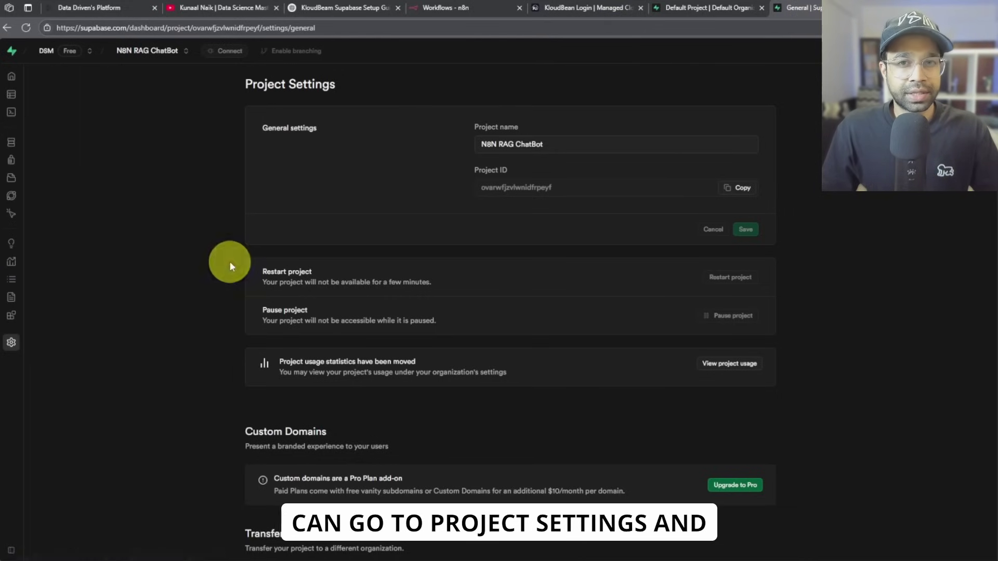
scroll(275, 341, "down", 5)
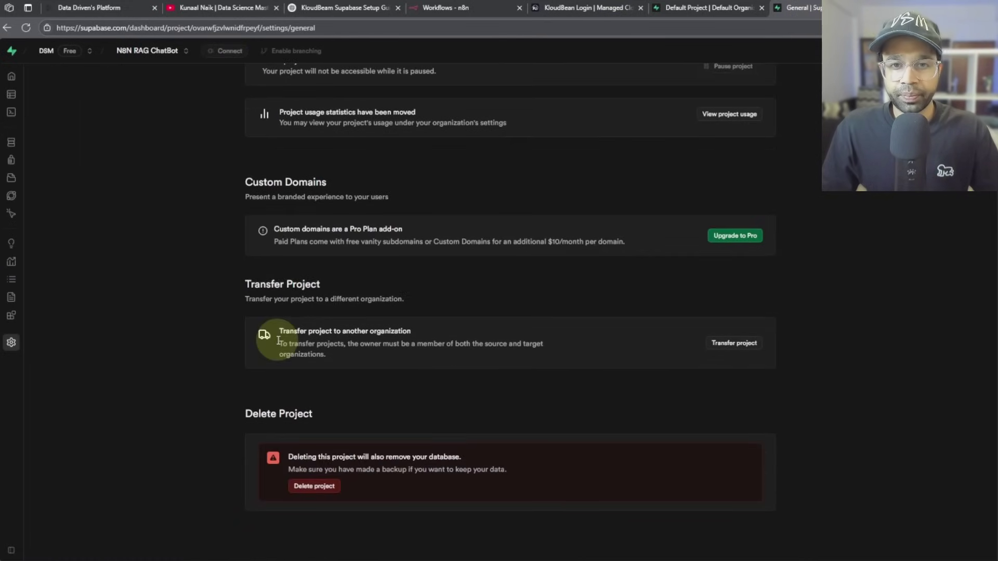
scroll(281, 353, "up", 5)
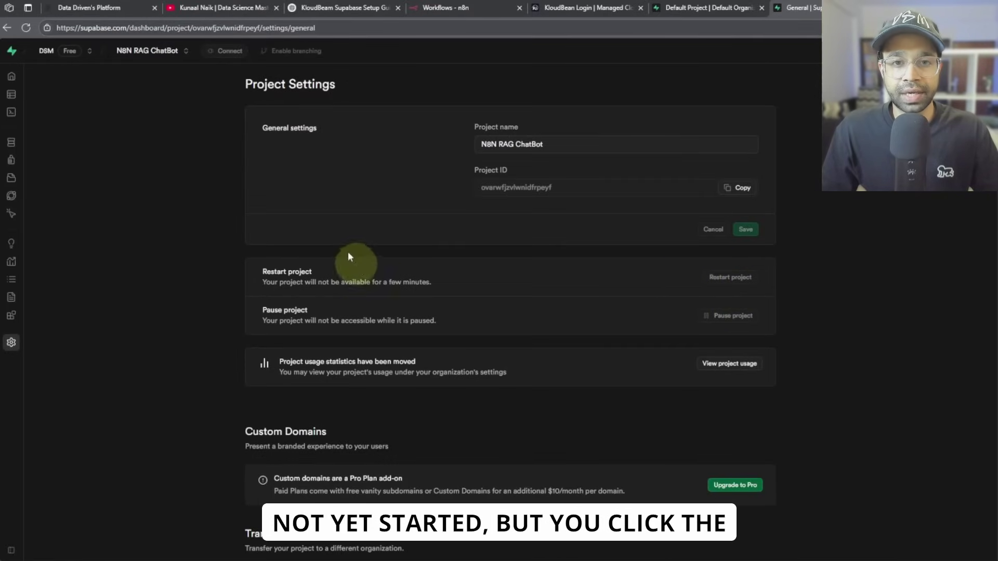
left_click(599, 9)
left_click(603, 144)
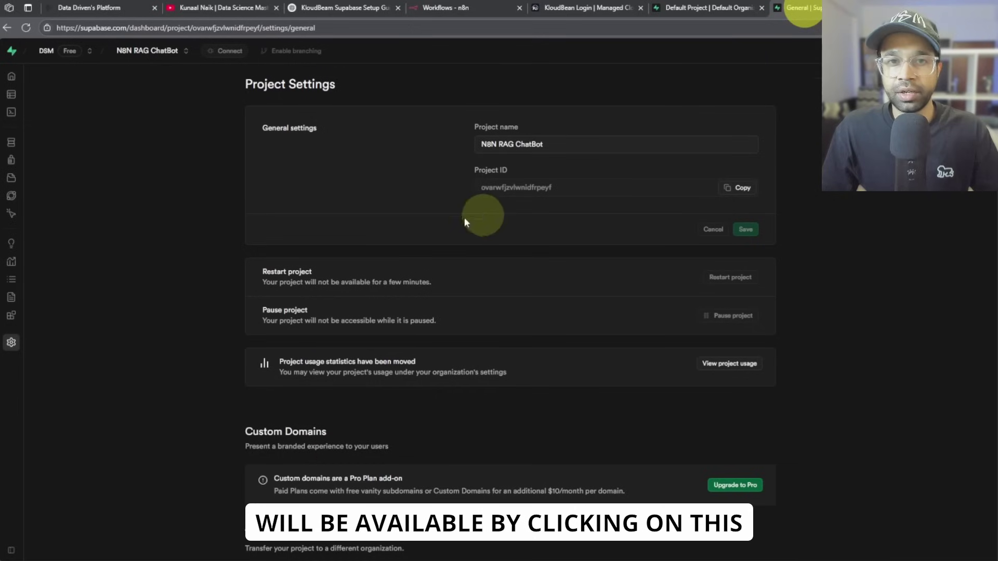
Move between the KloudBean and self-hosted Supabase Studio tabs, opening the Integrations page
left_click(585, 7)
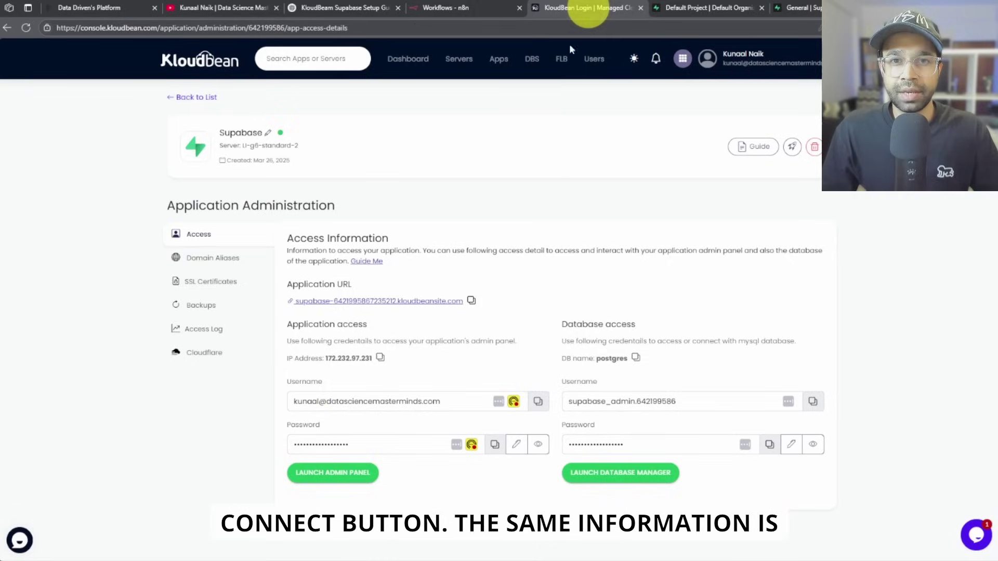
left_click(720, 11)
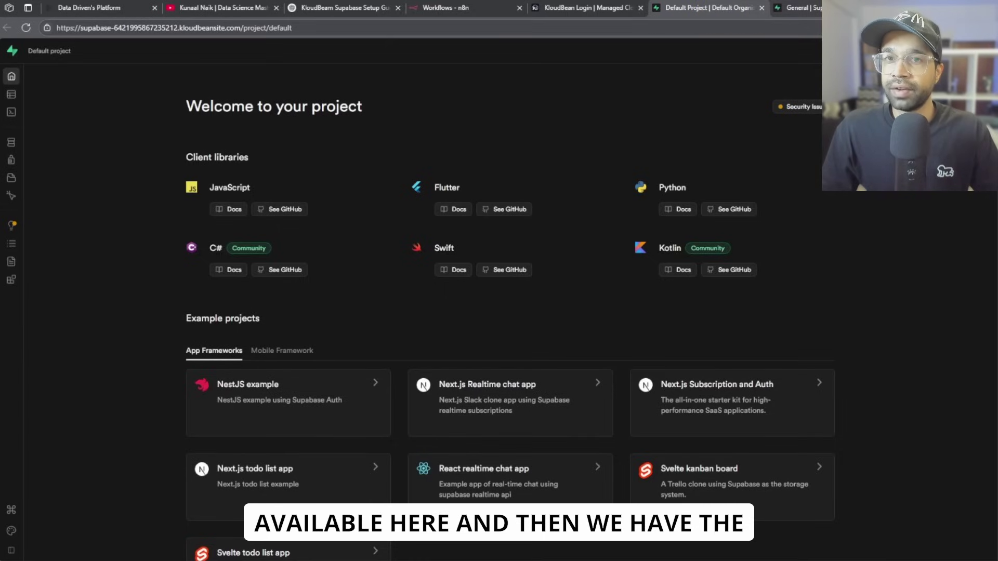
left_click(792, 8)
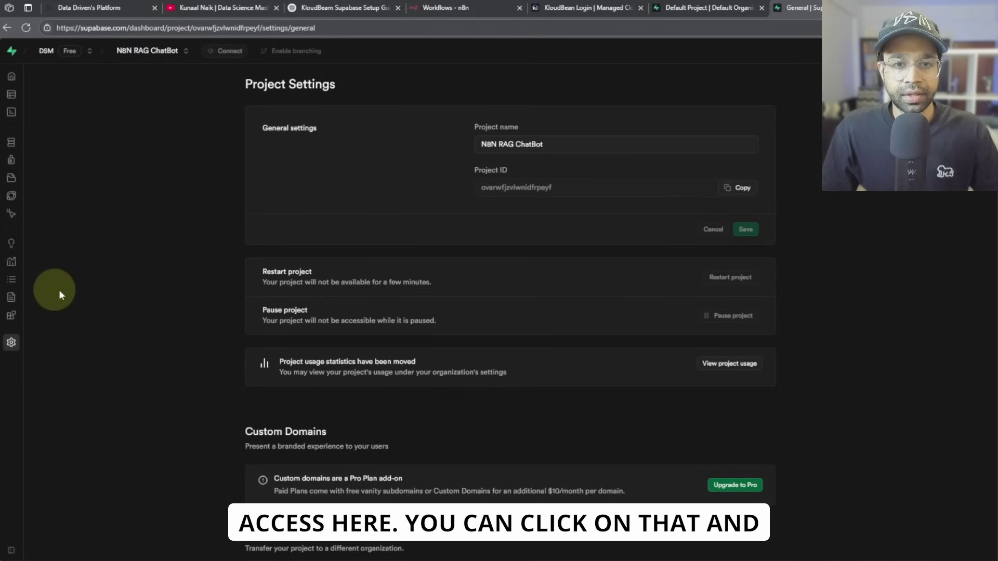
left_click(670, 15)
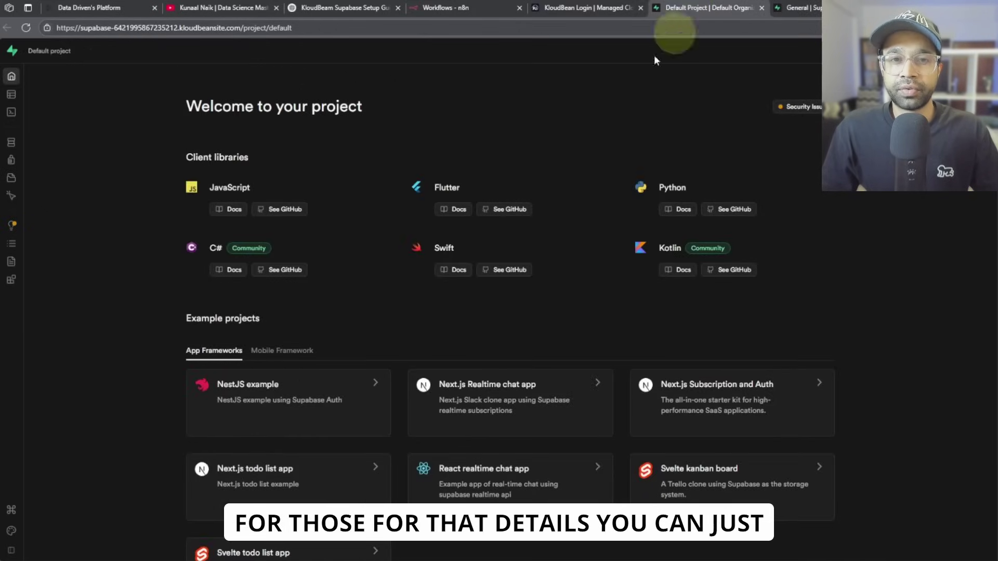
mouse_move(10, 262)
left_click(48, 291)
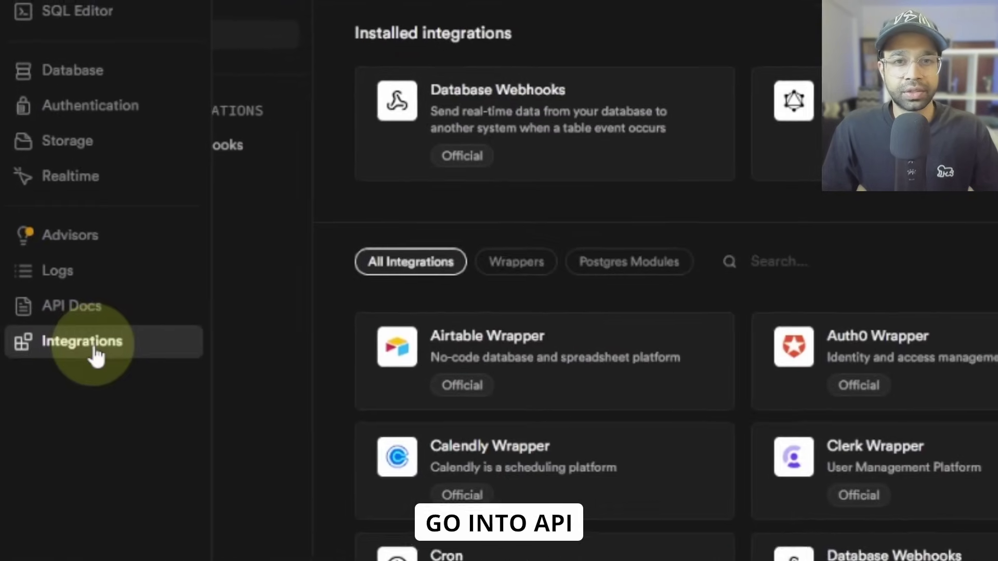
Show the API docs' Authentication section with Bash examples and the anon key, then switch to n8n
left_click(44, 266)
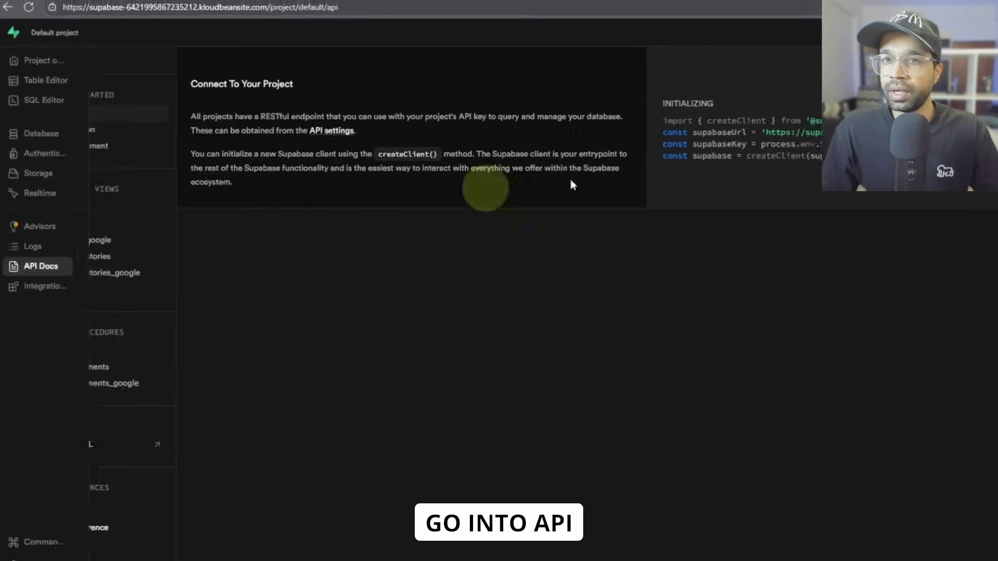
left_click(902, 72)
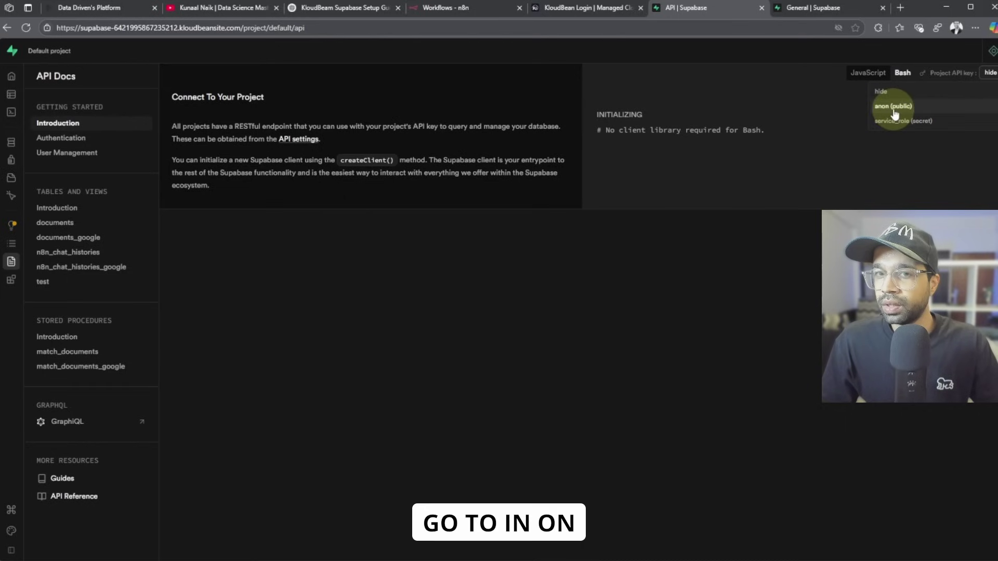
left_click(893, 107)
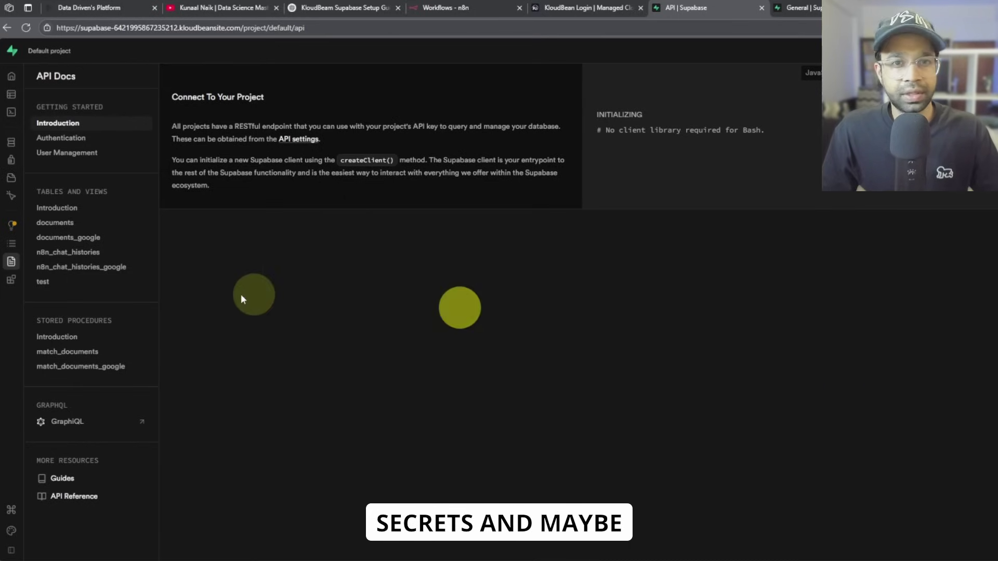
left_click(141, 192)
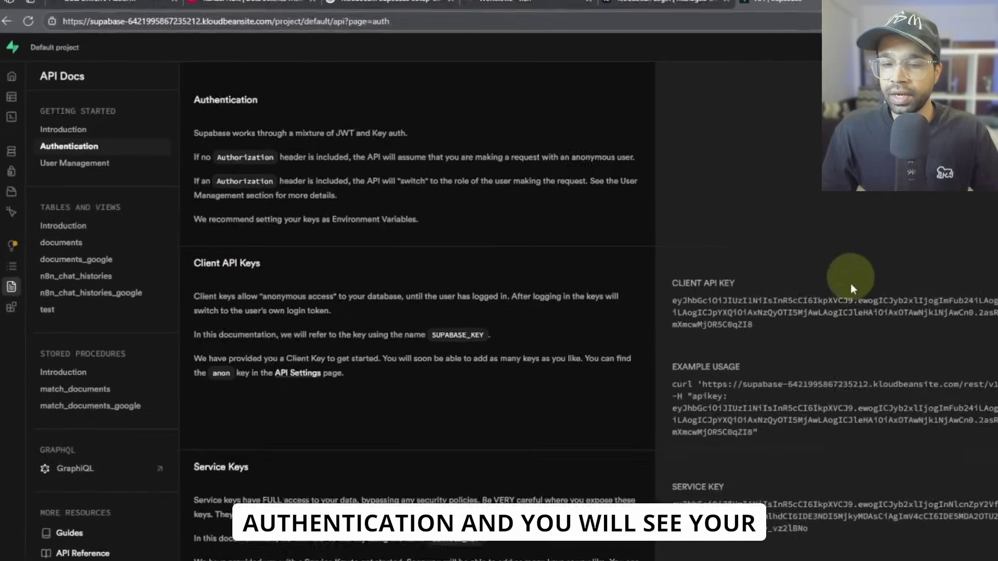
scroll(708, 352, "down", 3)
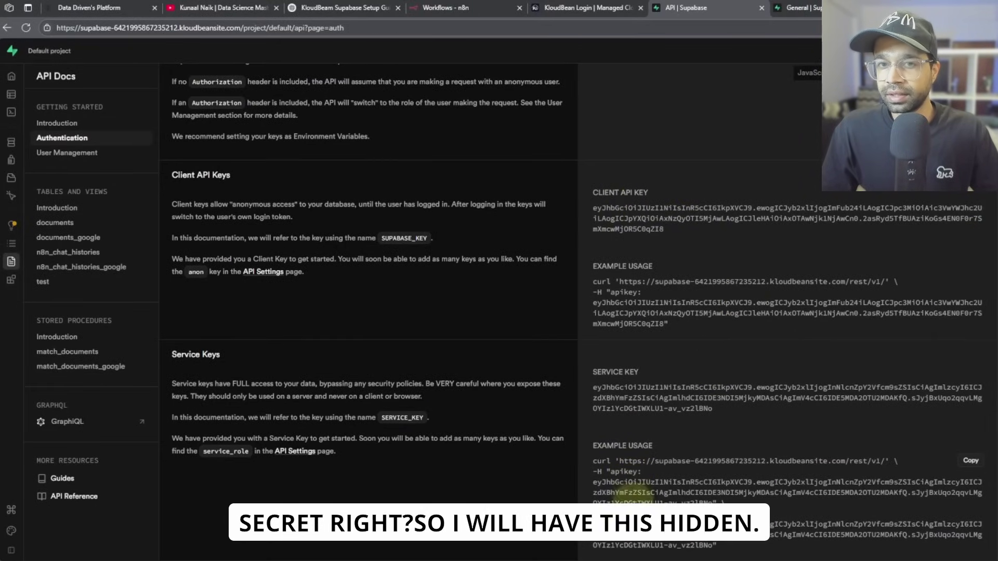
scroll(591, 380, "up", 1)
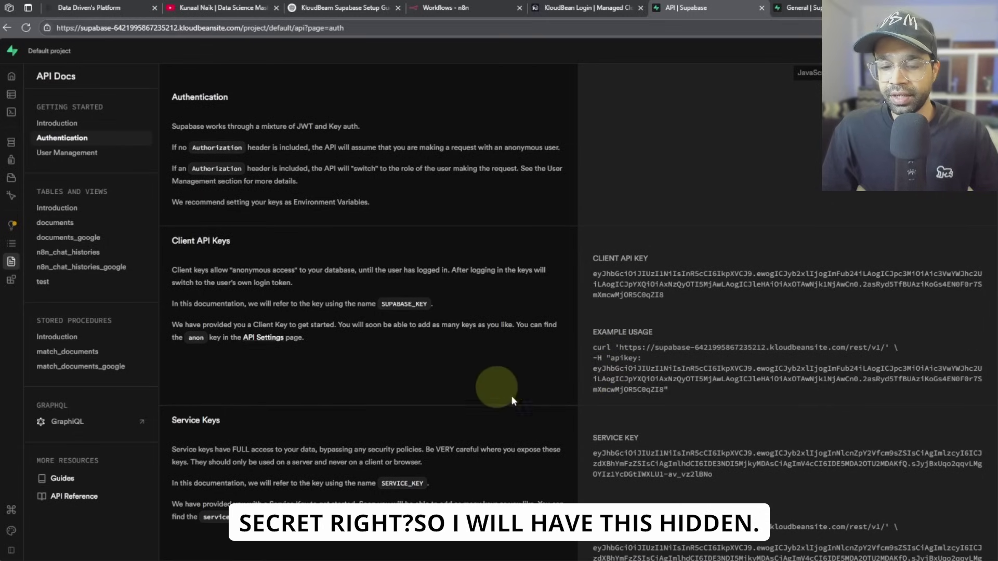
scroll(668, 399, "down", 1)
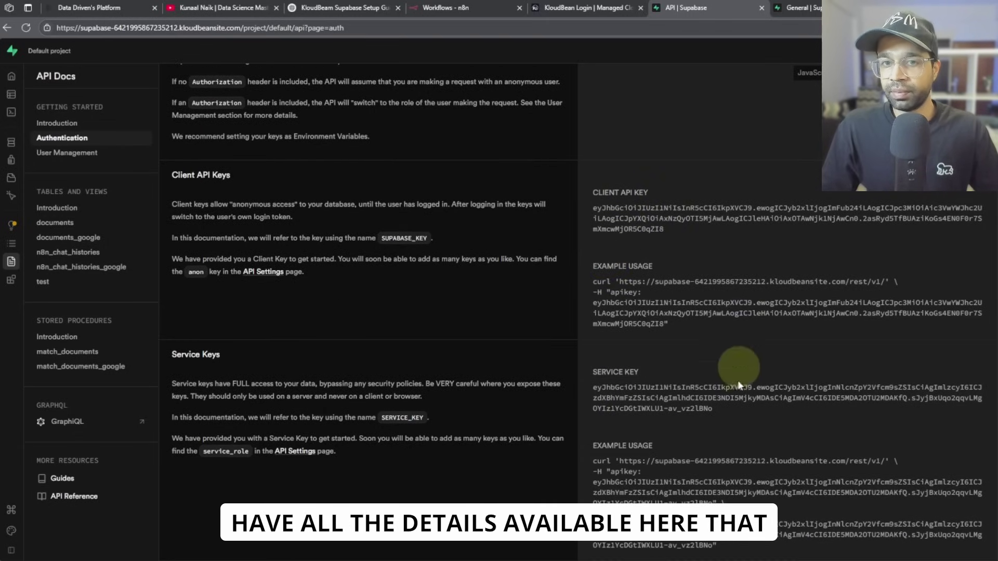
left_click(462, 8)
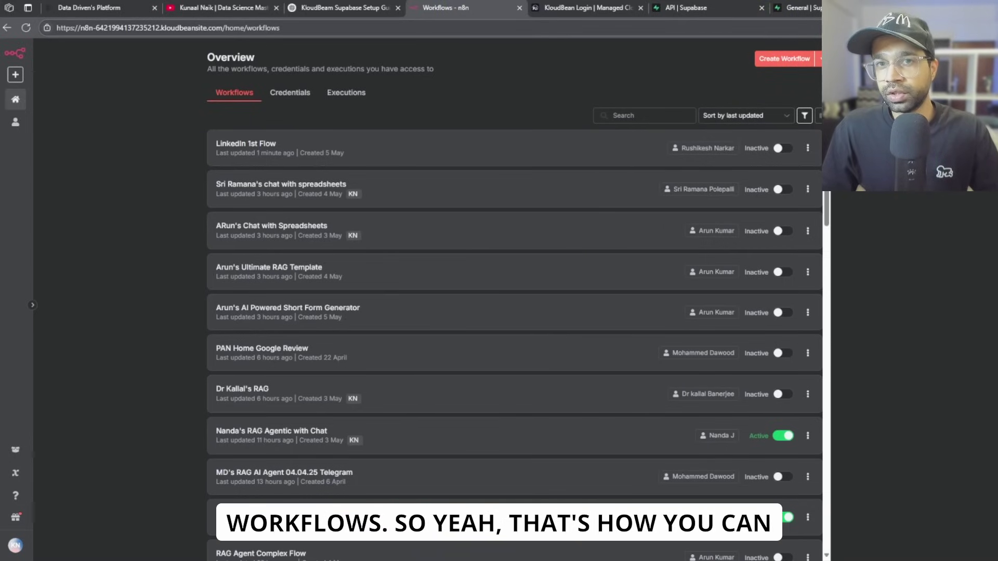
Go back to the self-hosted Supabase project's overview and open its Table Editor
left_click(704, 10)
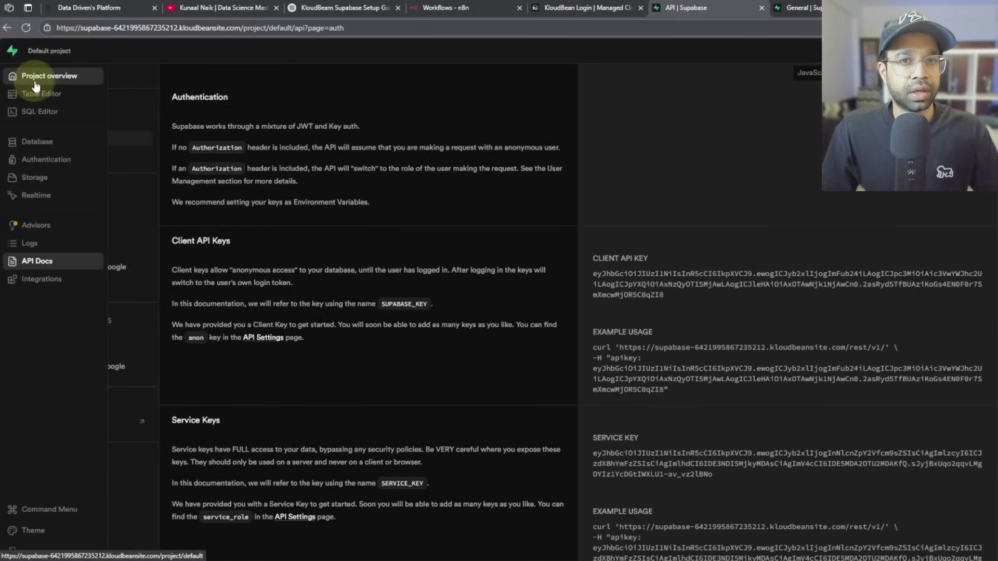
left_click(36, 78)
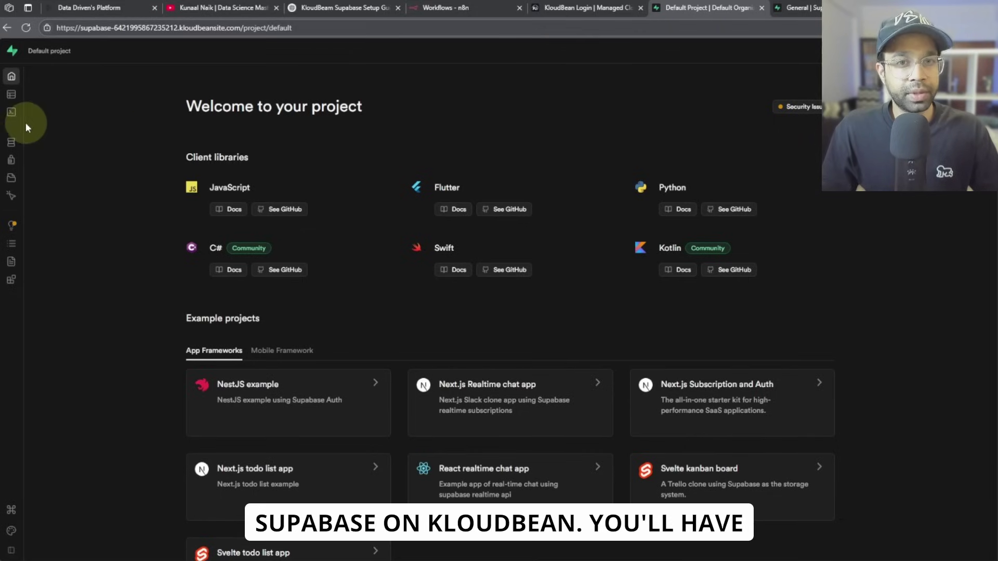
left_click(61, 93)
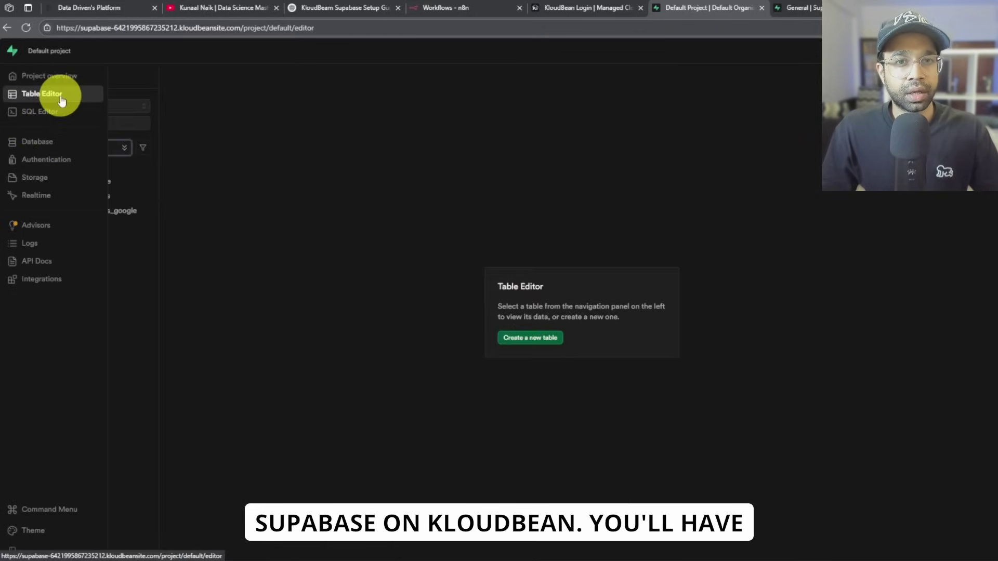
Browse the documents table, then the 40-record n8n_chat_histories table, before returning to KloudBean
left_click(86, 170)
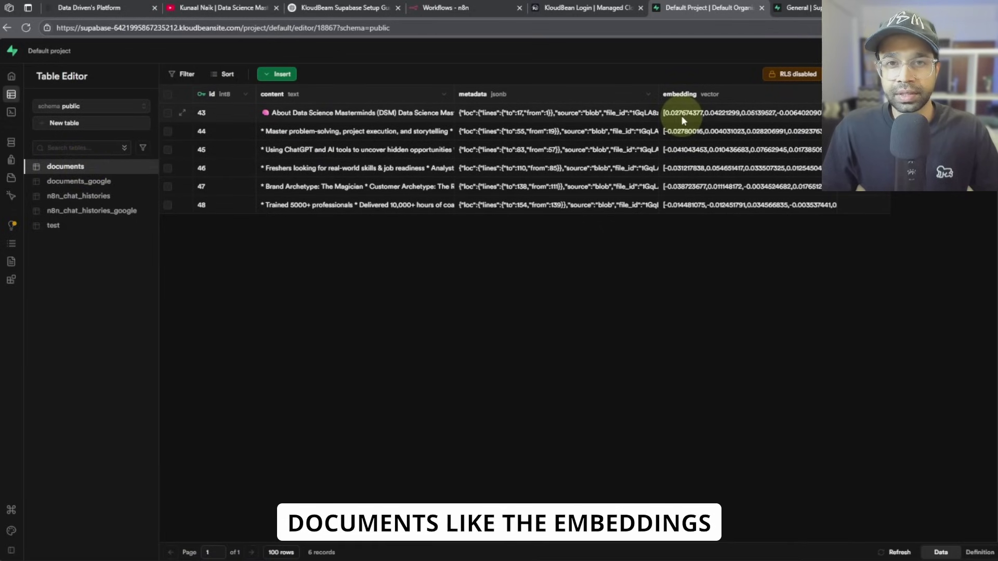
left_click(77, 196)
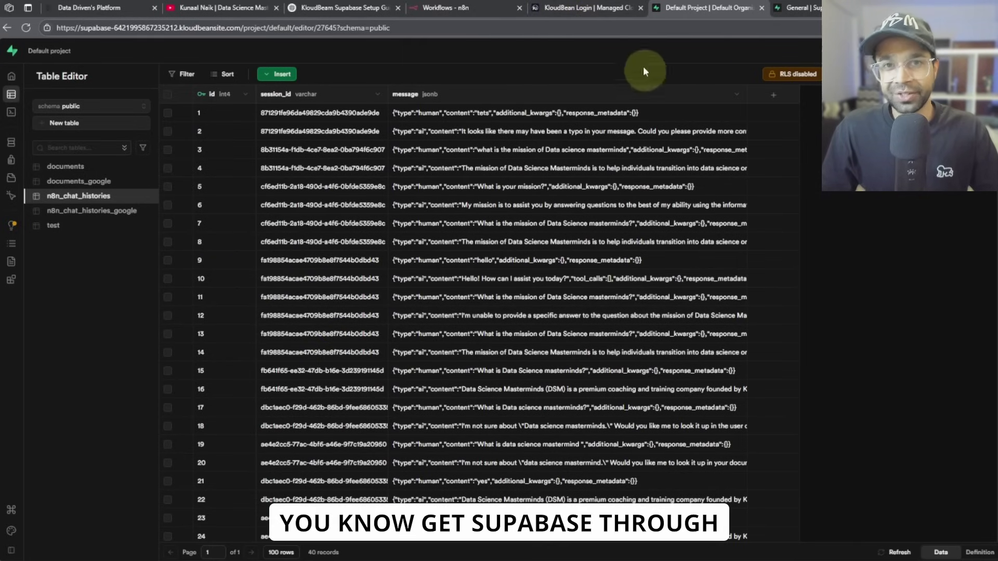
left_click(596, 10)
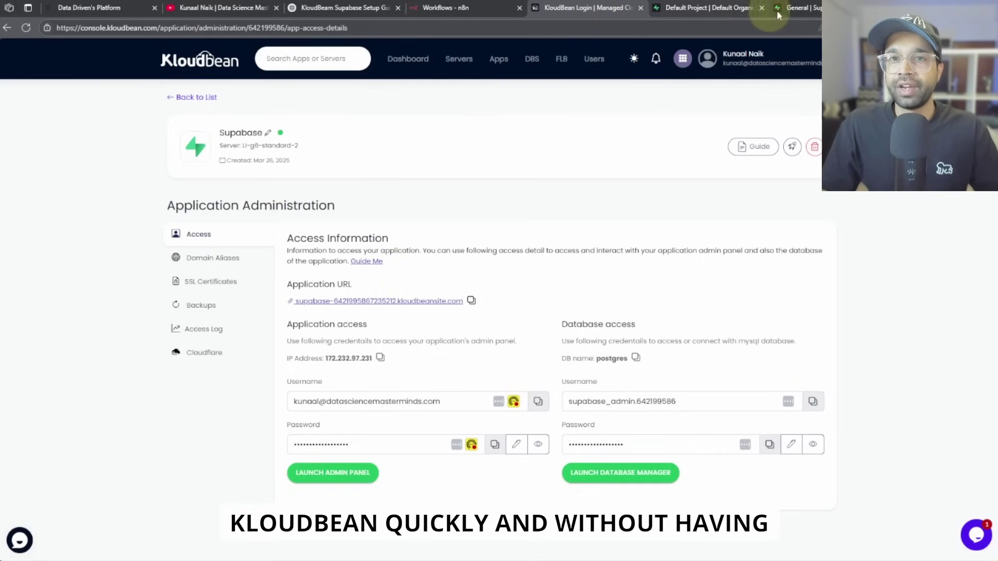
left_click(795, 9)
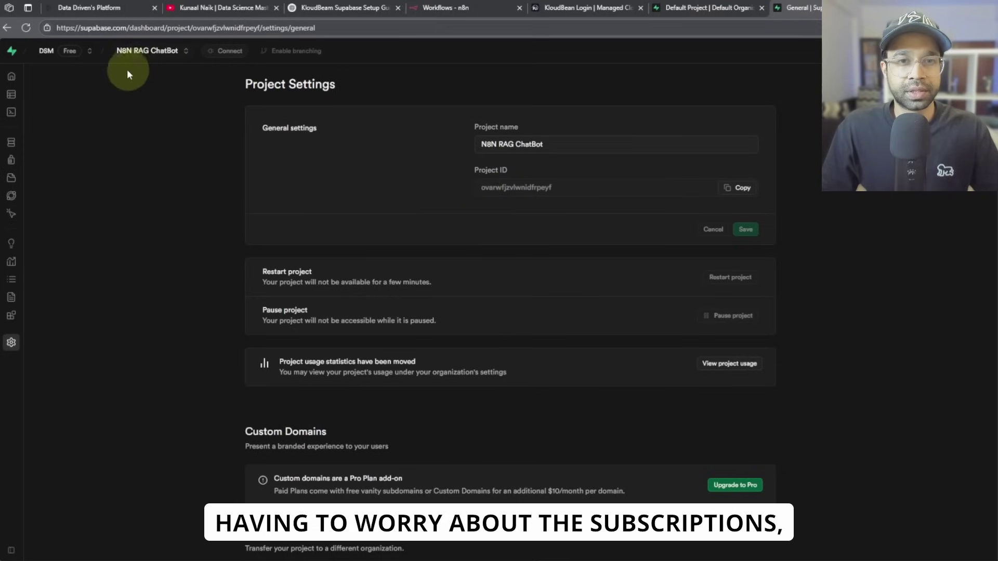
left_click(72, 58)
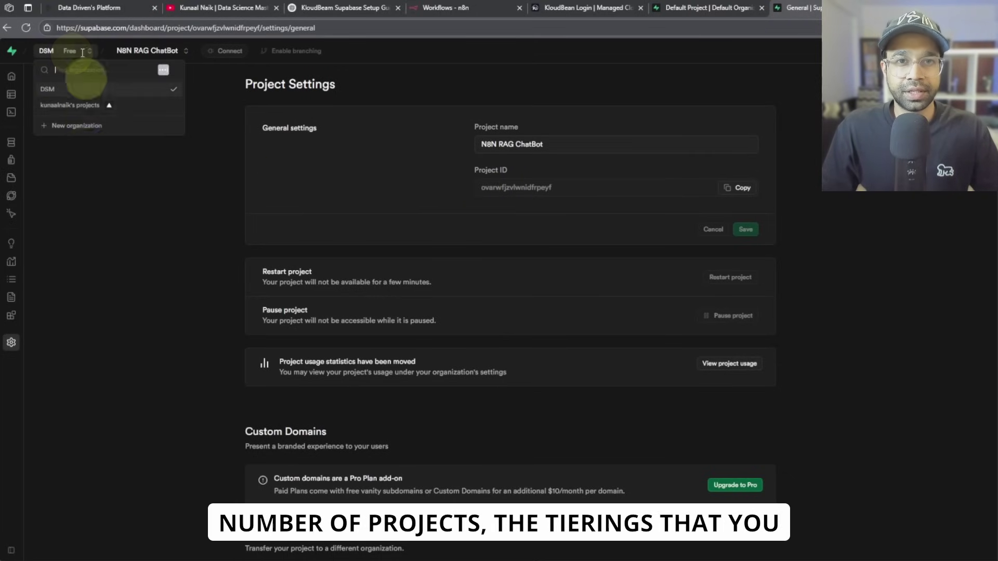
left_click(271, 204)
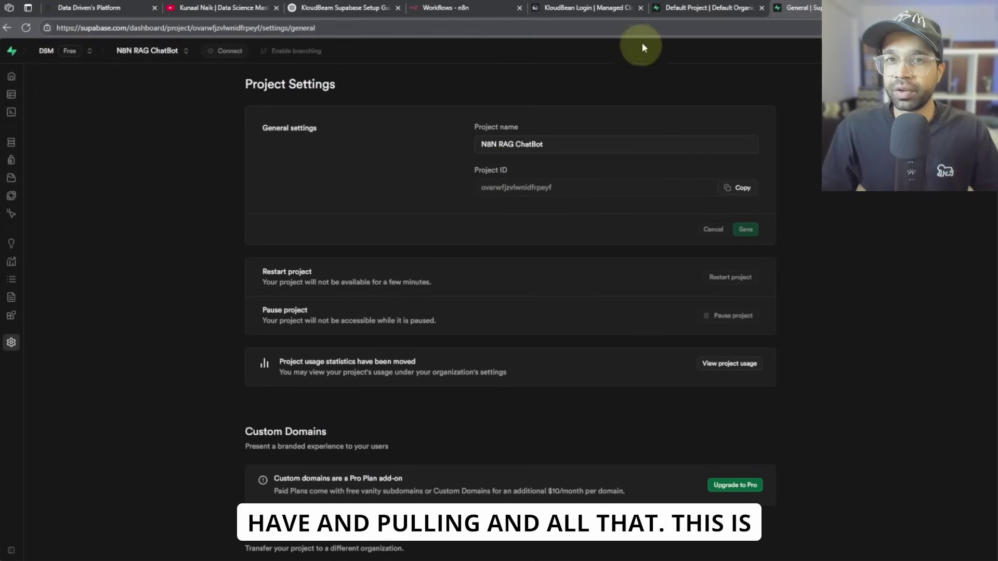
left_click(587, 8)
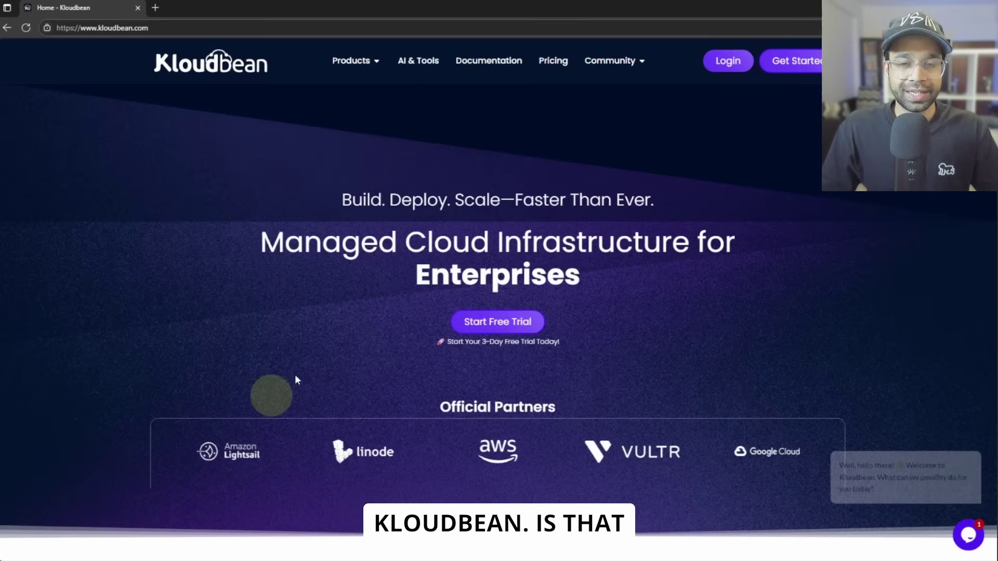
Scroll the kloudbean.com homepage down to the 'Additional Value Included for FREE' $5000+ comparison table
scroll(412, 279, "down", 15)
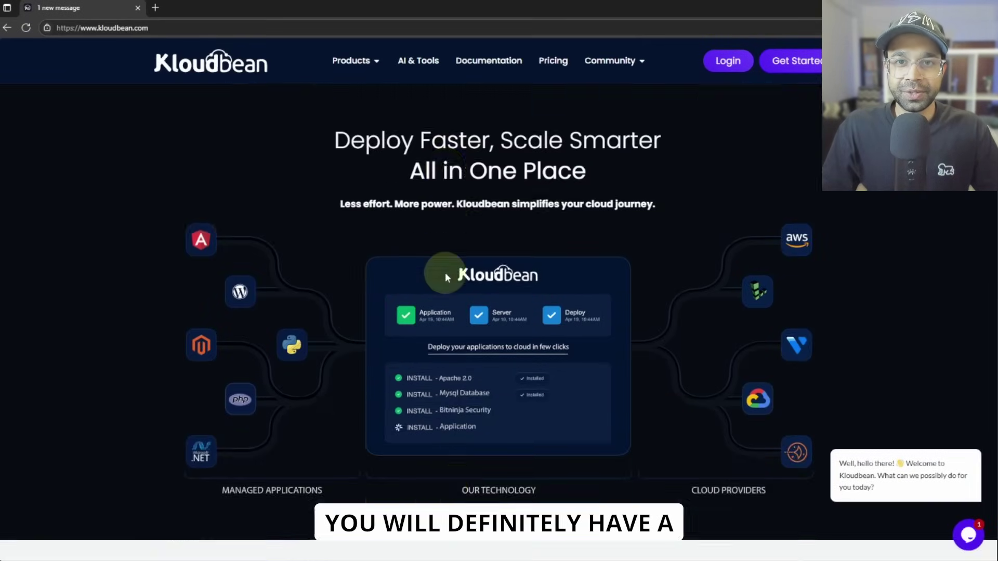
scroll(445, 272, "down", 20)
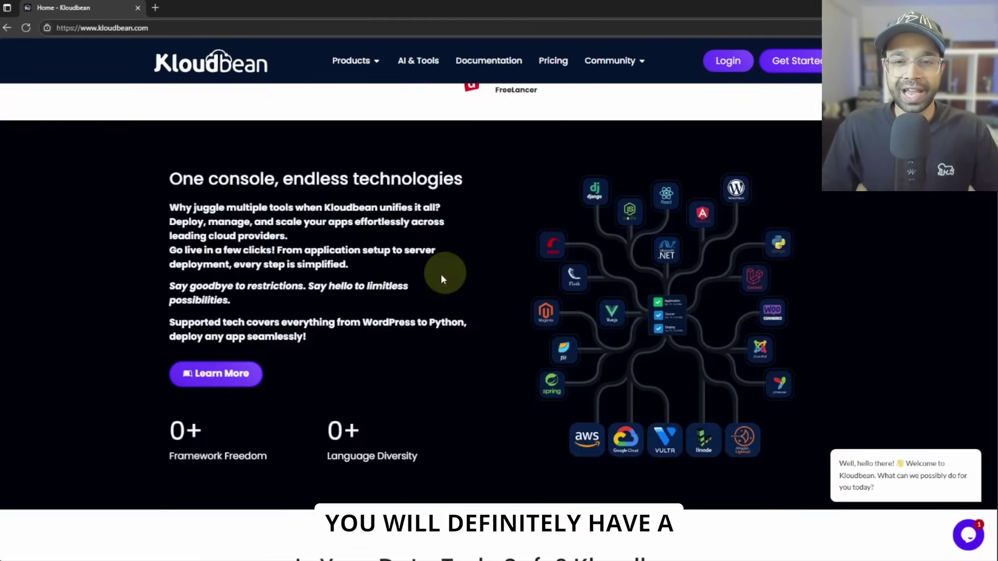
scroll(371, 285, "down", 15)
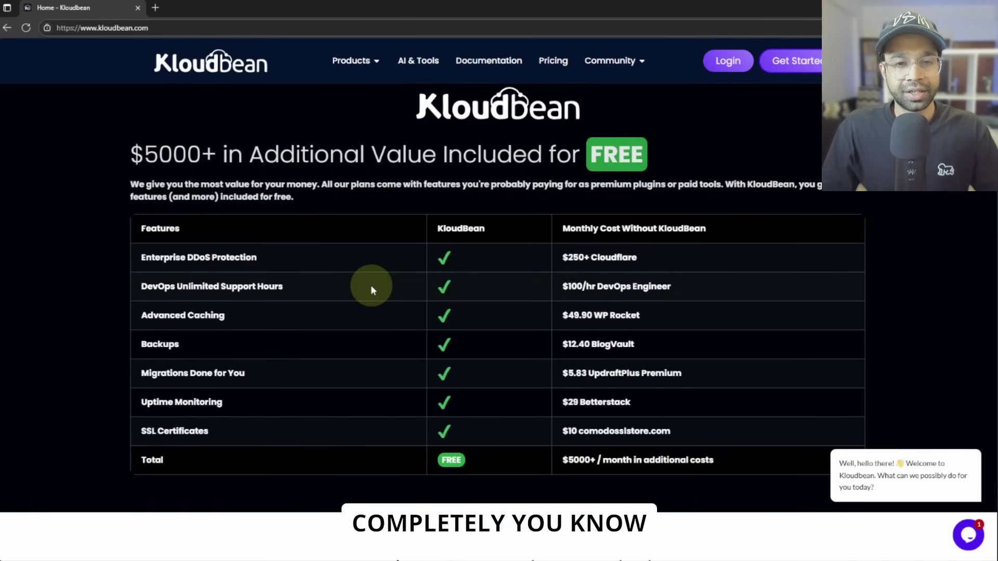
scroll(406, 203, "up", 1)
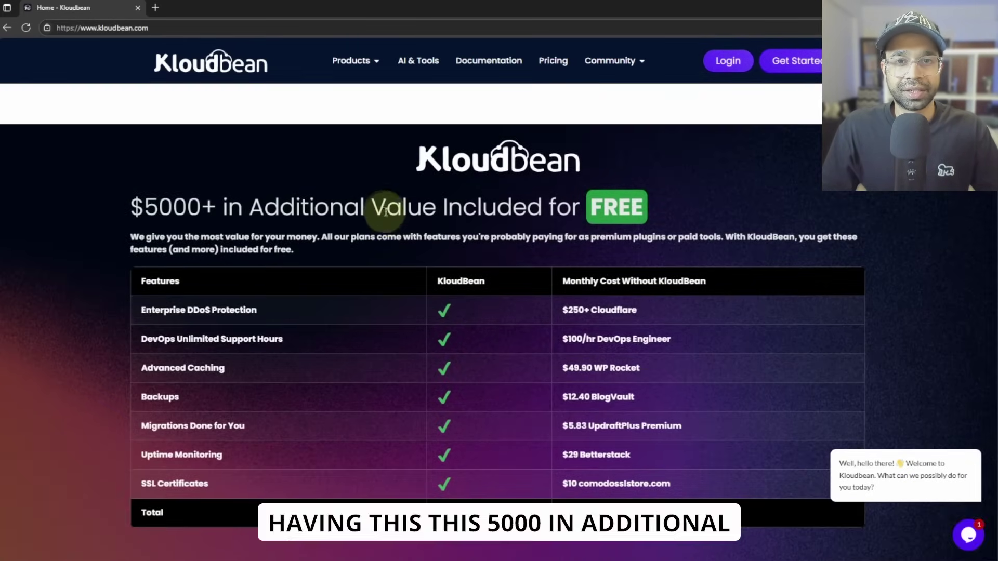
left_click_drag(365, 207, 594, 216)
left_click(205, 207)
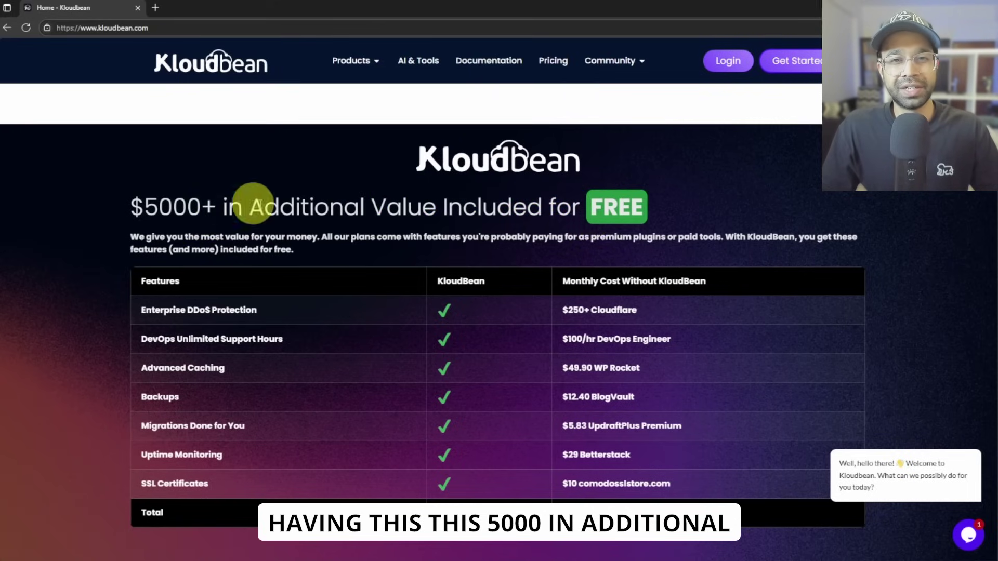
left_click_drag(250, 207, 645, 204)
left_click(457, 218)
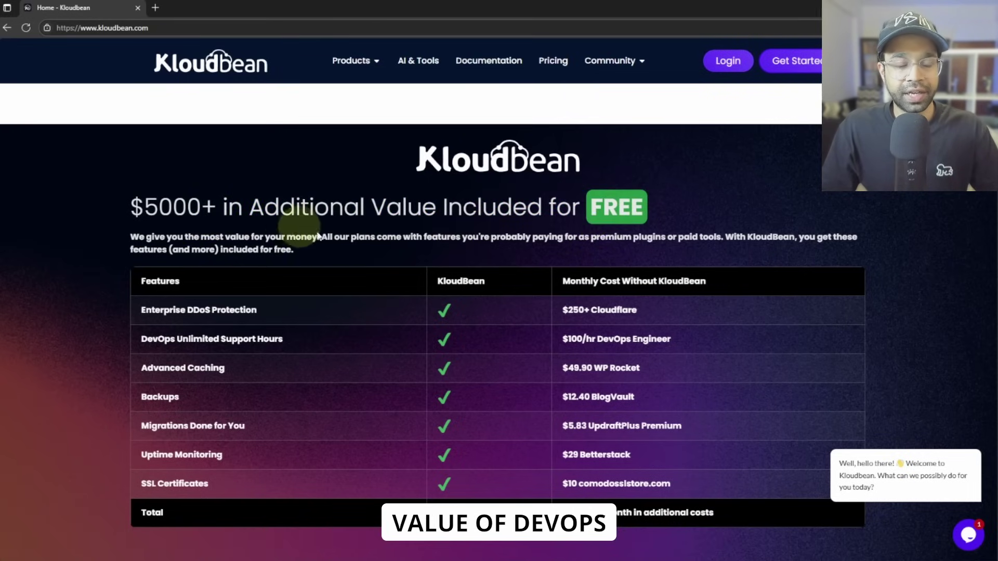
scroll(288, 344, "down", 1)
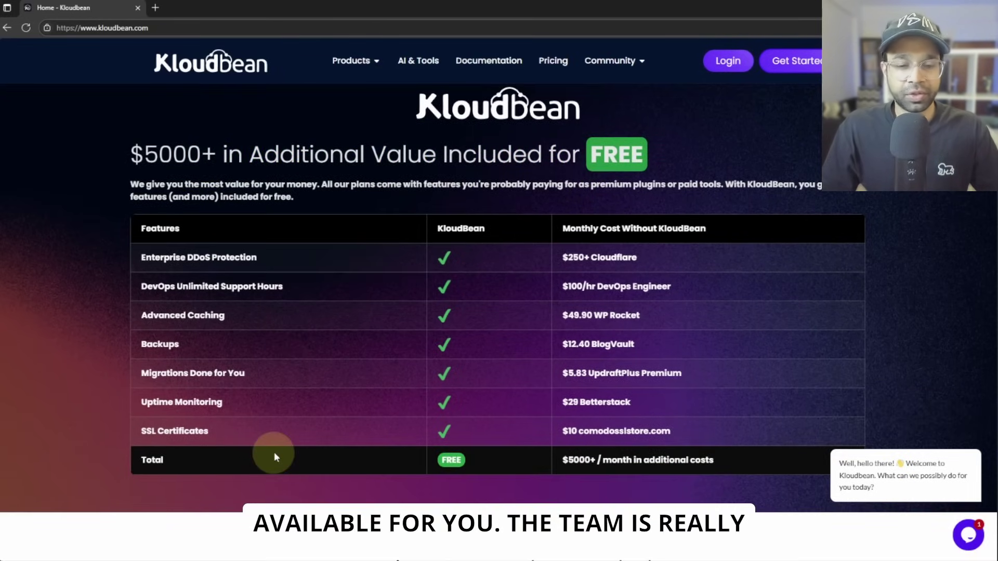
scroll(273, 456, "down", 3)
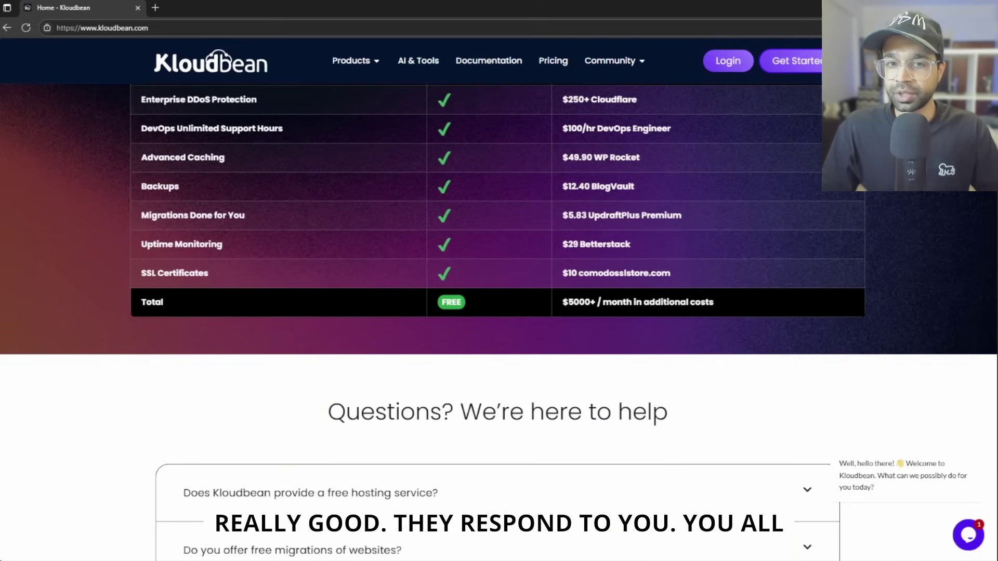
Open the support chat panel from the bubble at the homepage's bottom-right
left_click(964, 535)
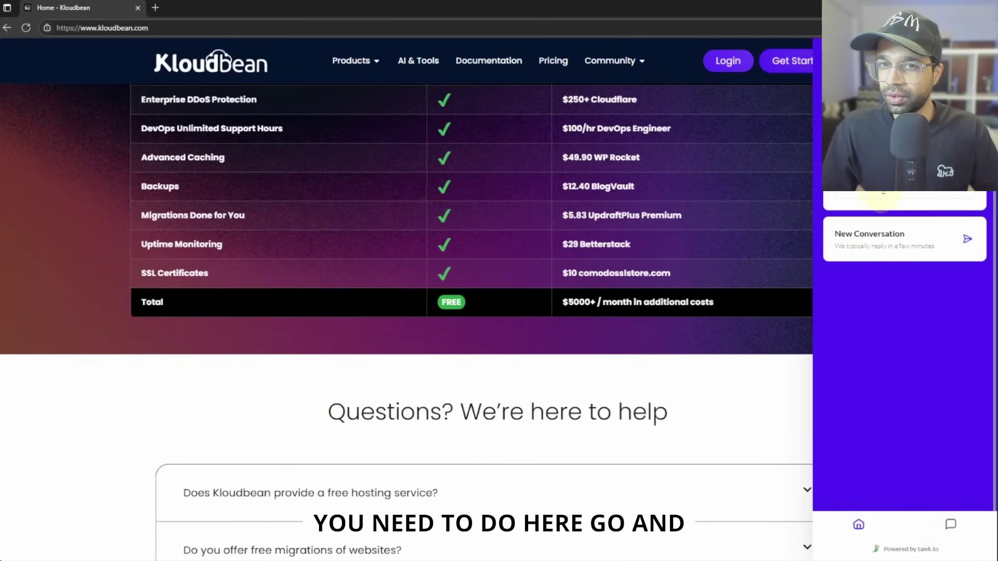